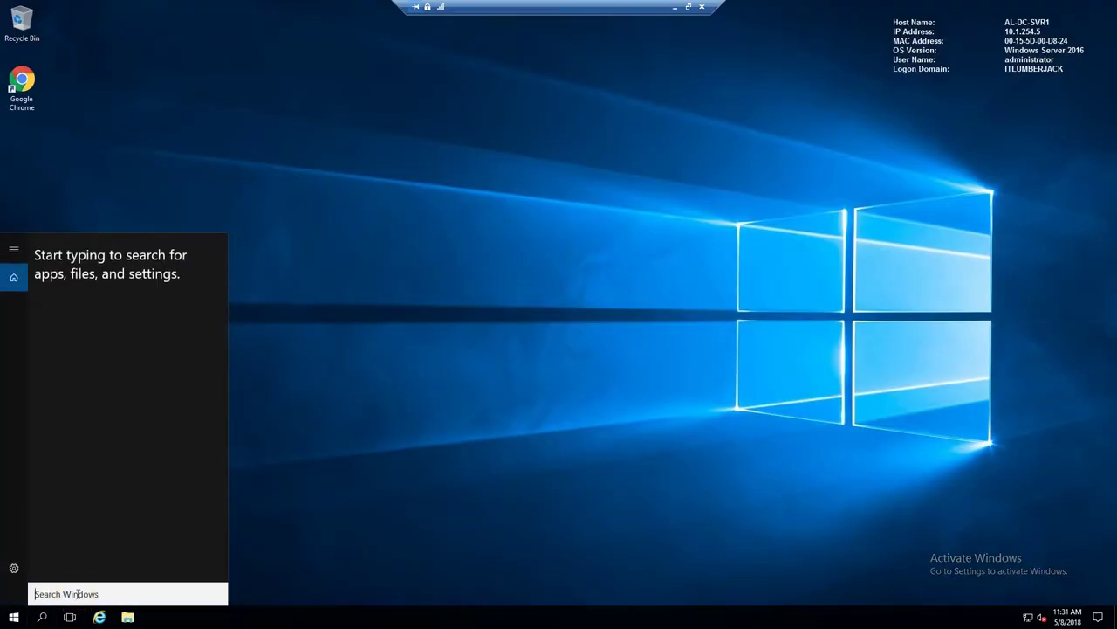
- Search the Start menu for 'admin' to open the Windows Administrative Tools folder
{"action": "type", "text": "group"}
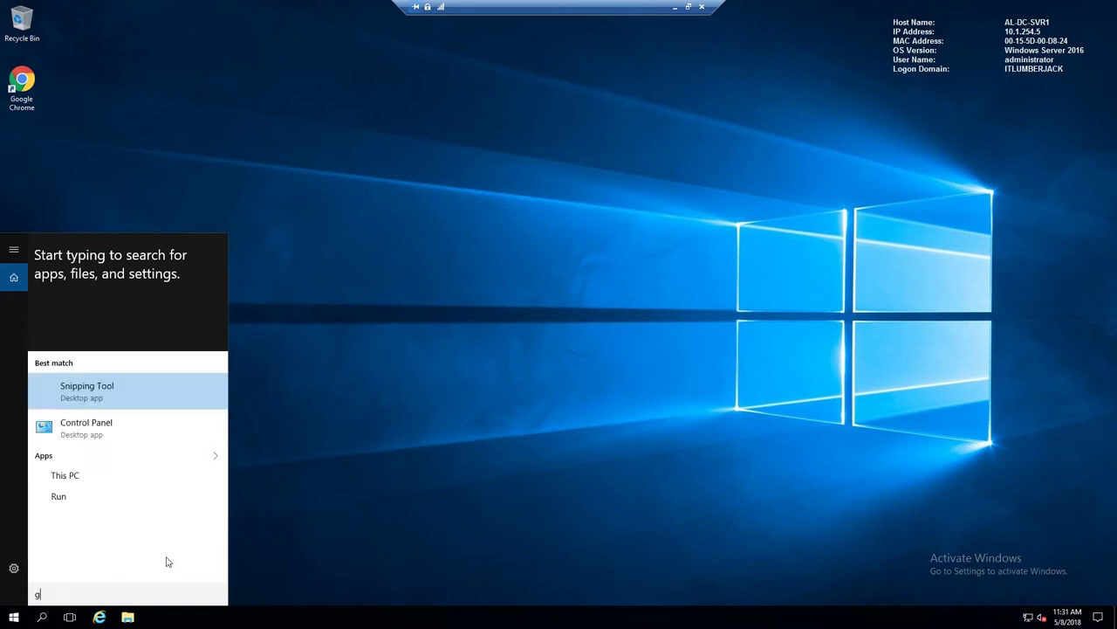
{"action": "key", "text": "BackSpace"}
{"action": "key", "text": "BackSpace"}
{"action": "key", "text": "BackSpace"}
{"action": "key", "text": "BackSpace"}
{"action": "key", "text": "BackSpace"}
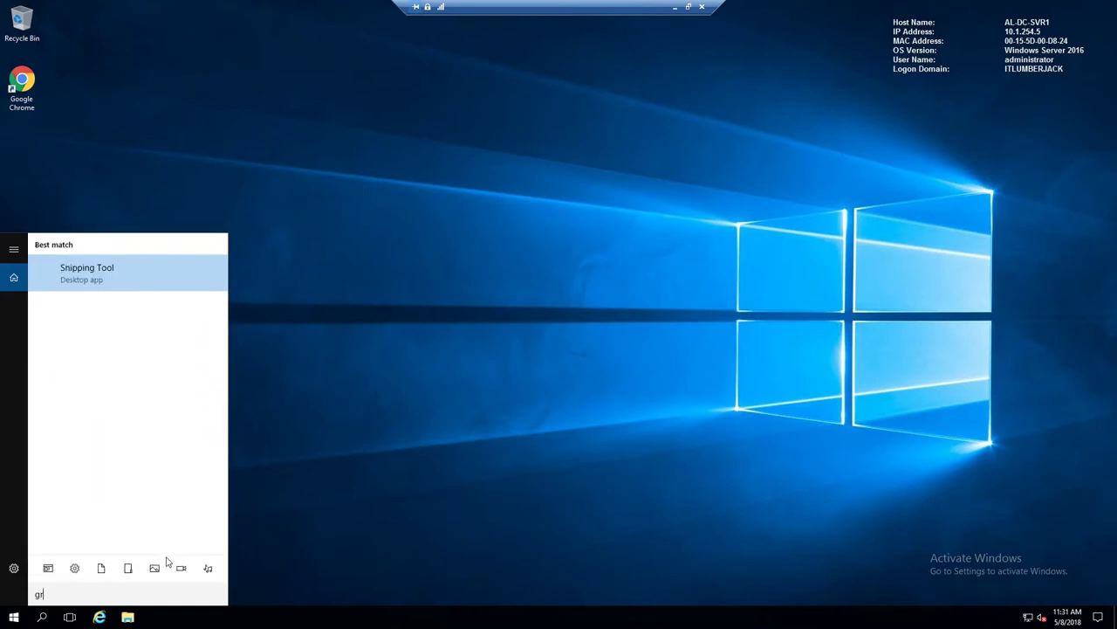
{"action": "type", "text": "admin"}
{"action": "key", "text": "Return"}
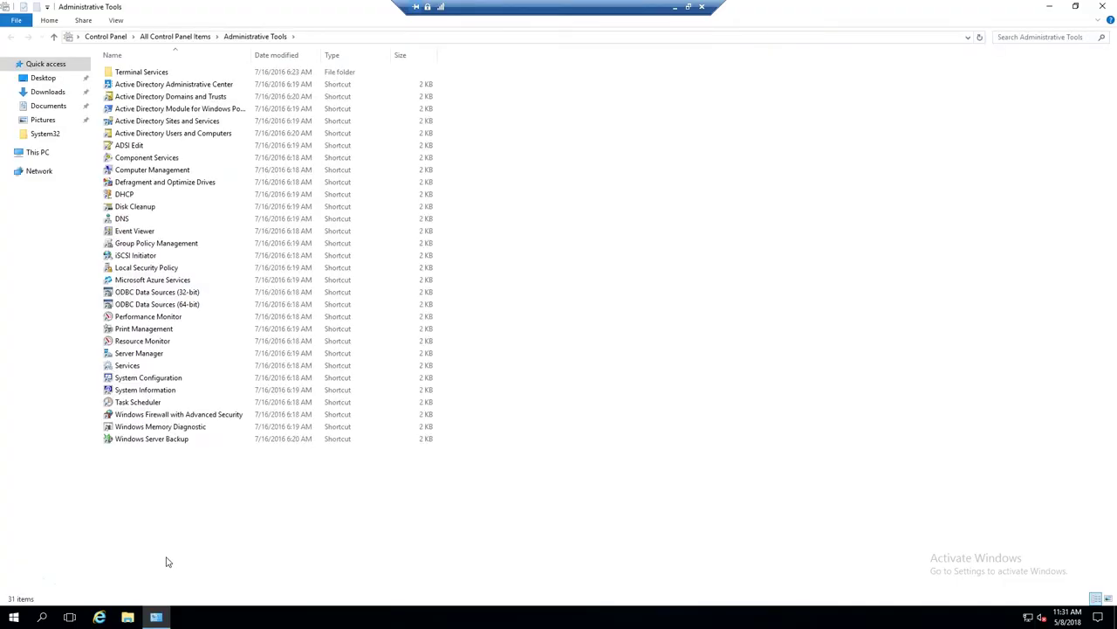
- Launch Group Policy Management and create a new GPO linked to the itlumberjack.net domain
{"action": "left_click", "coordinate": [161, 245]}
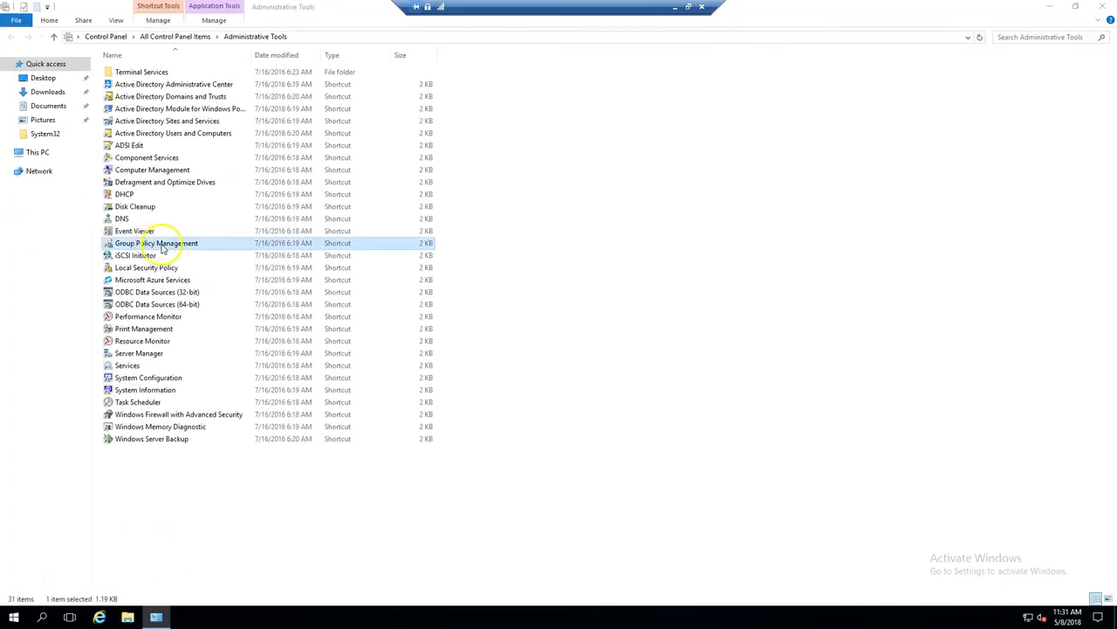
{"action": "double_click", "coordinate": [160, 245]}
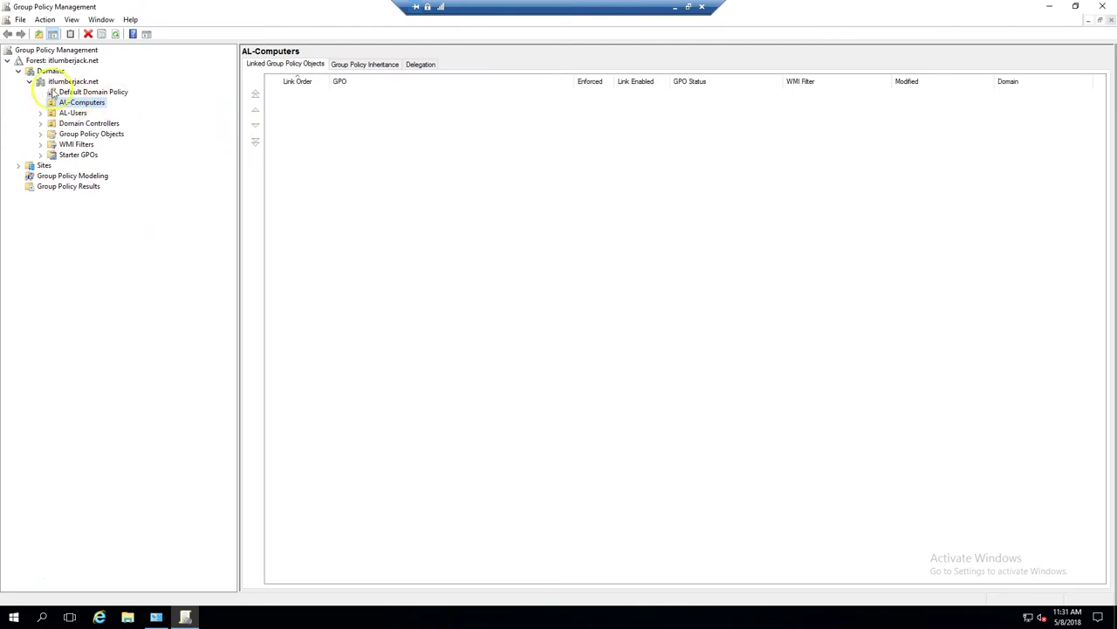
{"action": "left_click", "coordinate": [91, 83]}
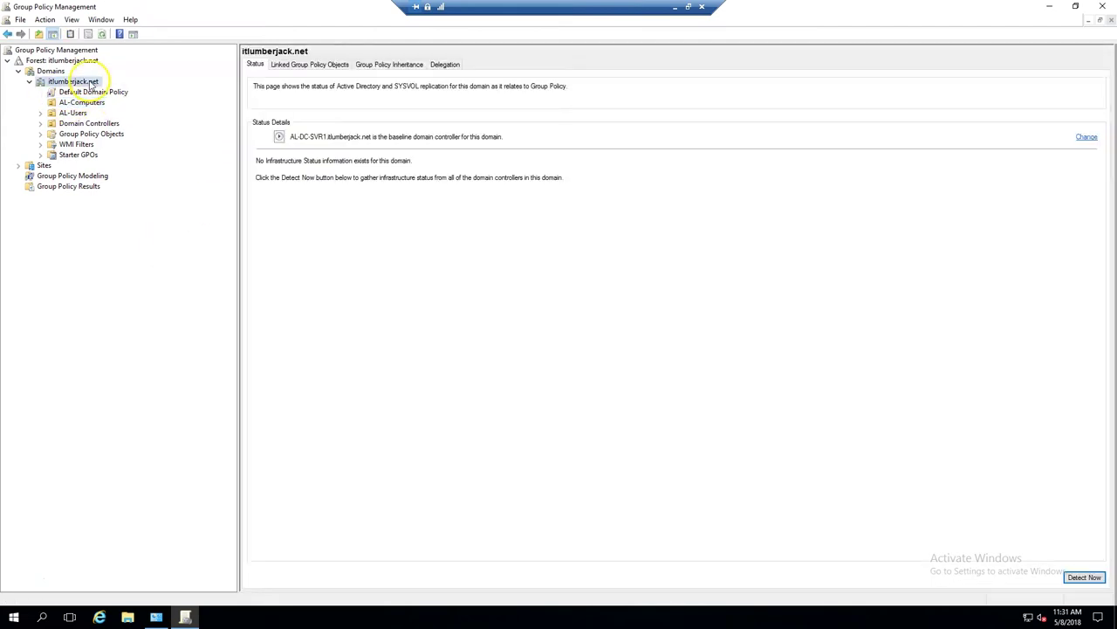
{"action": "right_click", "coordinate": [91, 83]}
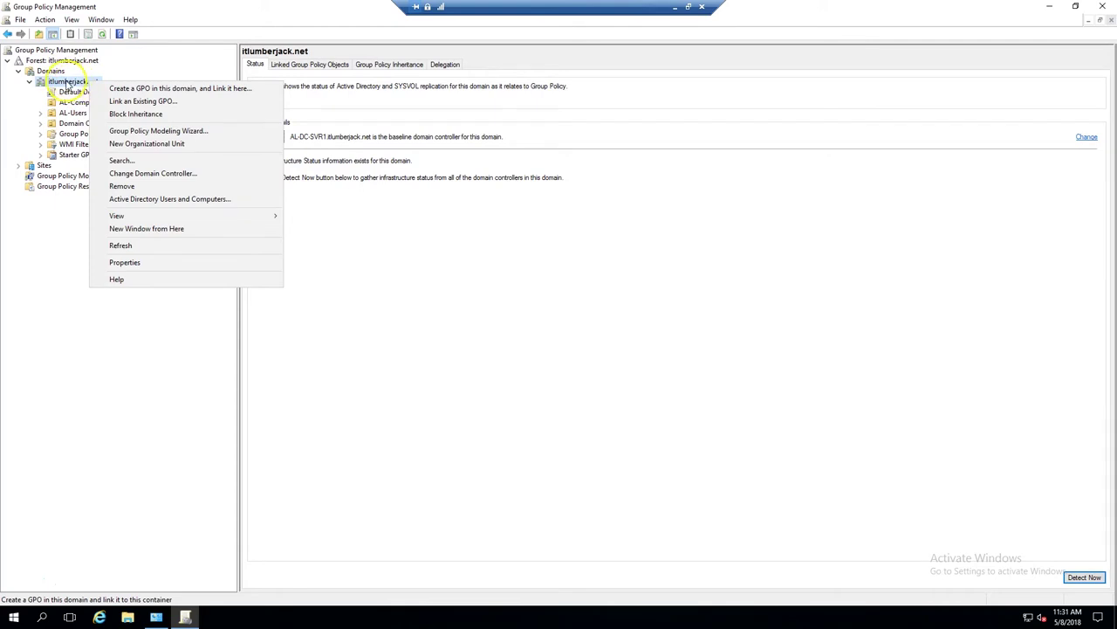
{"action": "left_click", "coordinate": [70, 82]}
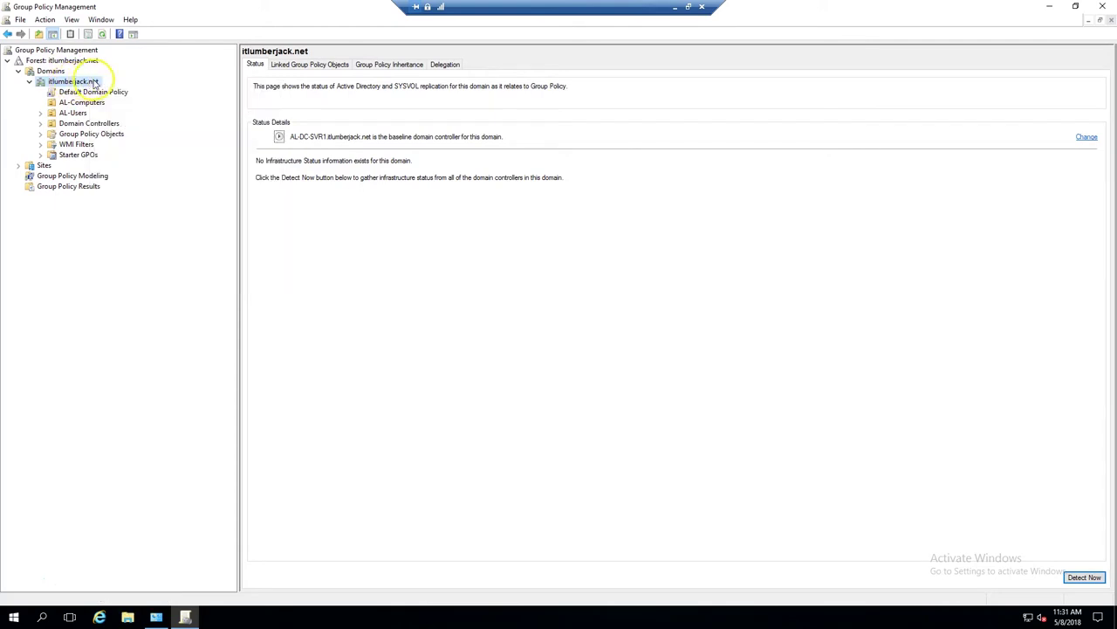
{"action": "right_click", "coordinate": [87, 86]}
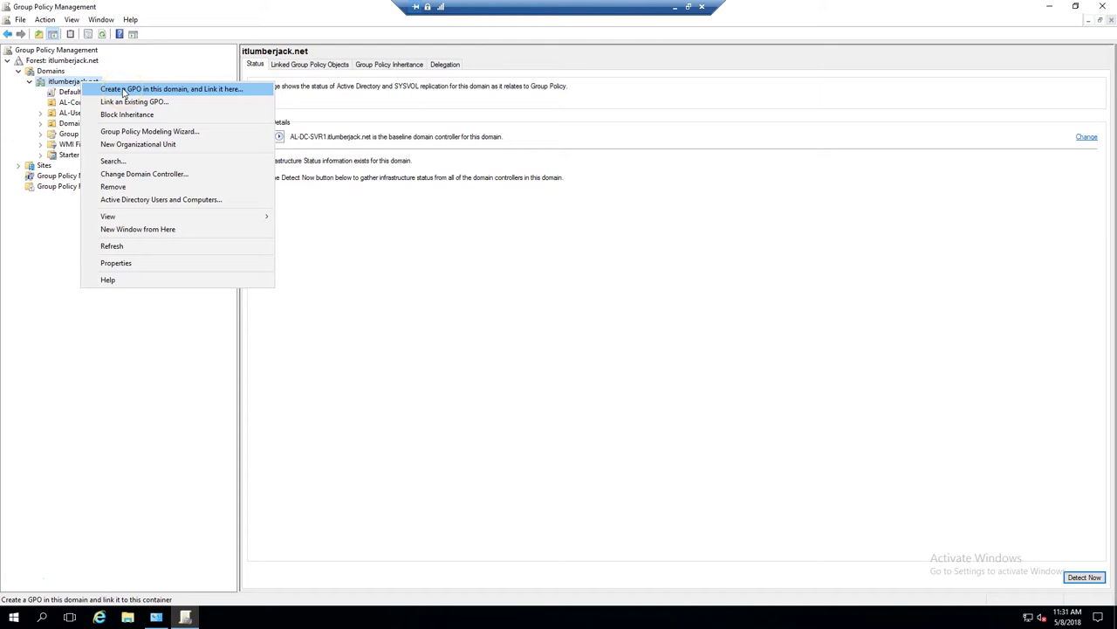
{"action": "left_click", "coordinate": [123, 91]}
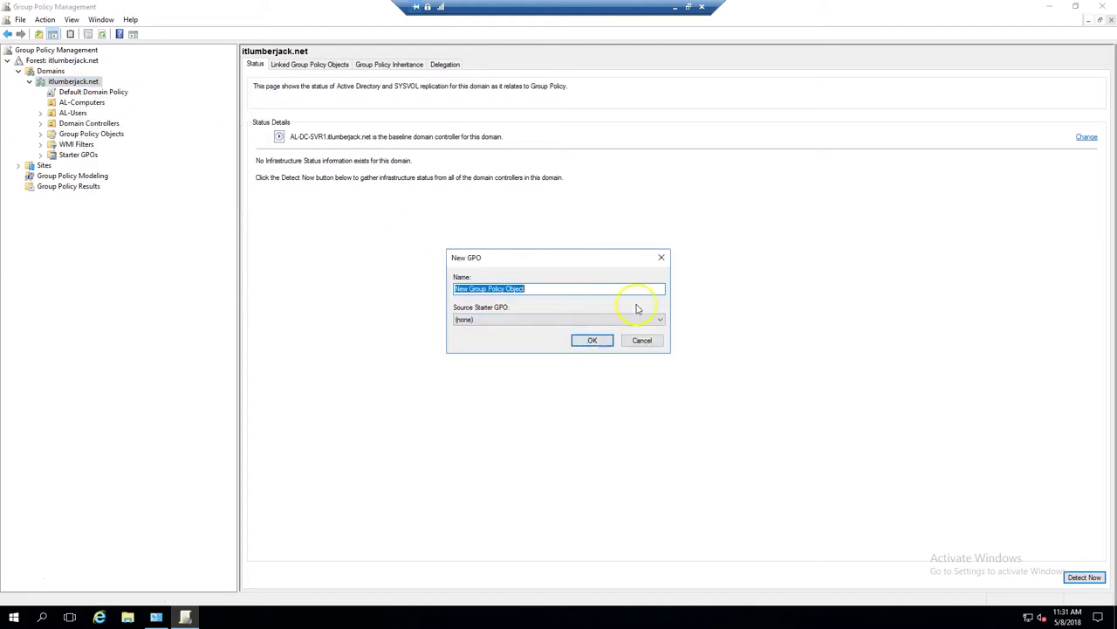
- Name the new GPO Remote-Desktop-Settings and open it for editing
{"action": "type", "text": "Remote-Desktop-S"}
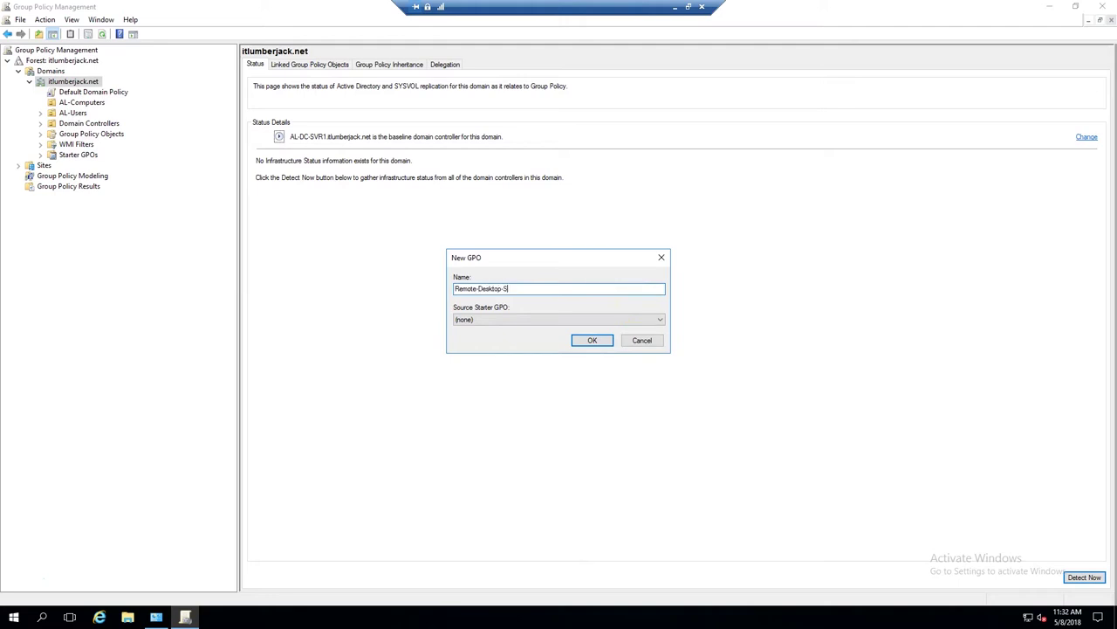
{"action": "type", "text": "ettings"}
{"action": "key", "text": "Return"}
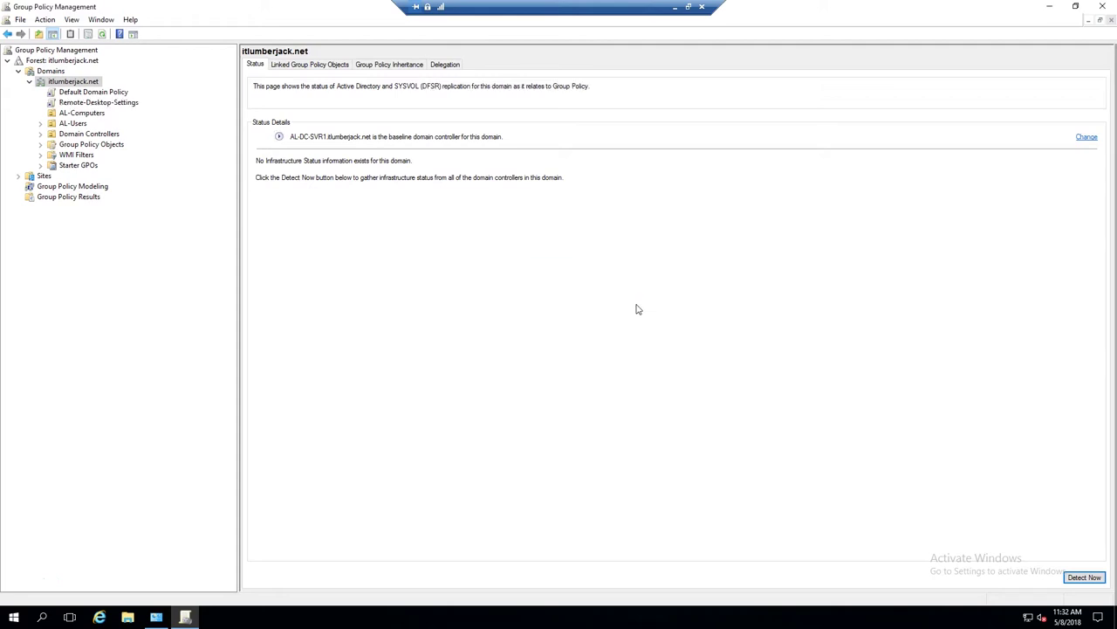
{"action": "left_click", "coordinate": [133, 104]}
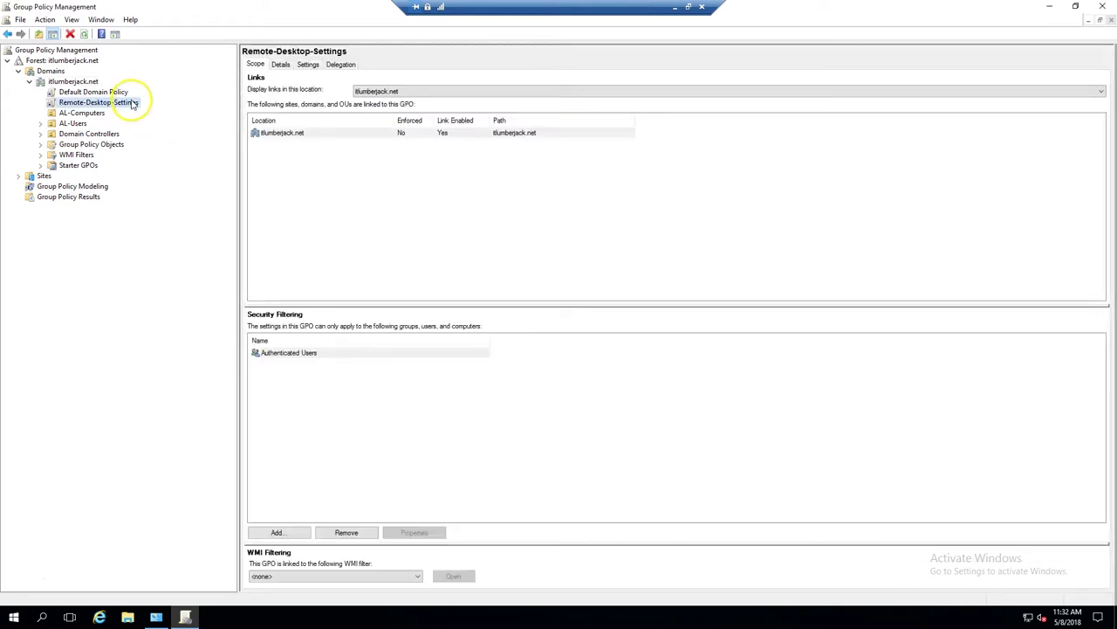
{"action": "right_click", "coordinate": [134, 105]}
{"action": "key", "text": "Escape"}
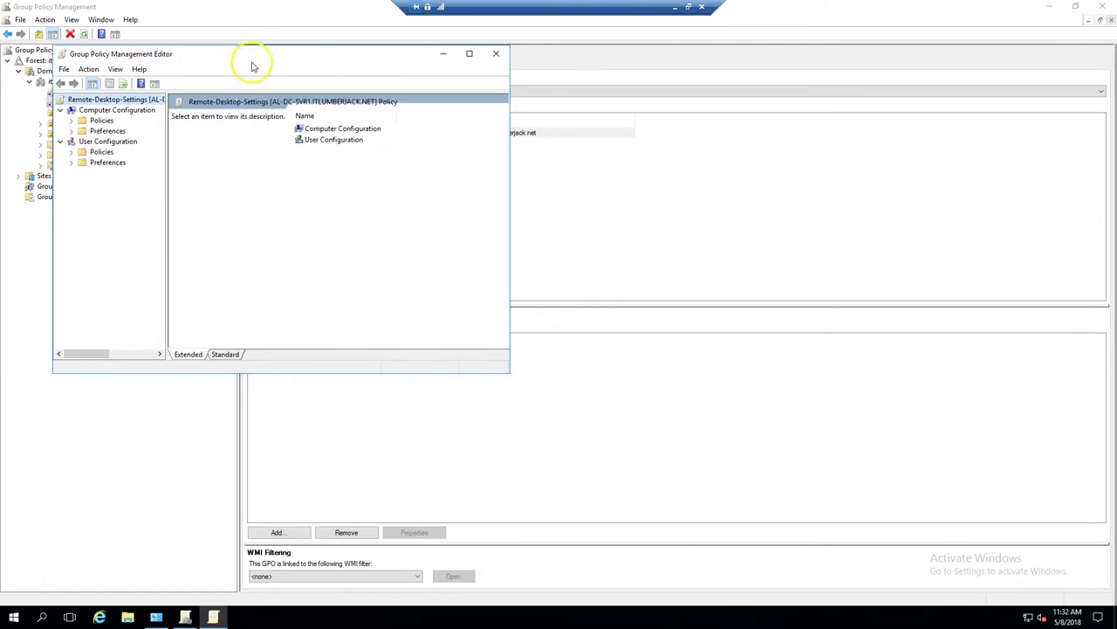
- Maximize the editor and browse to Administrative Templates > Network > Network Connections > Windows Firewall > Domain Profile
{"action": "double_click", "coordinate": [250, 54]}
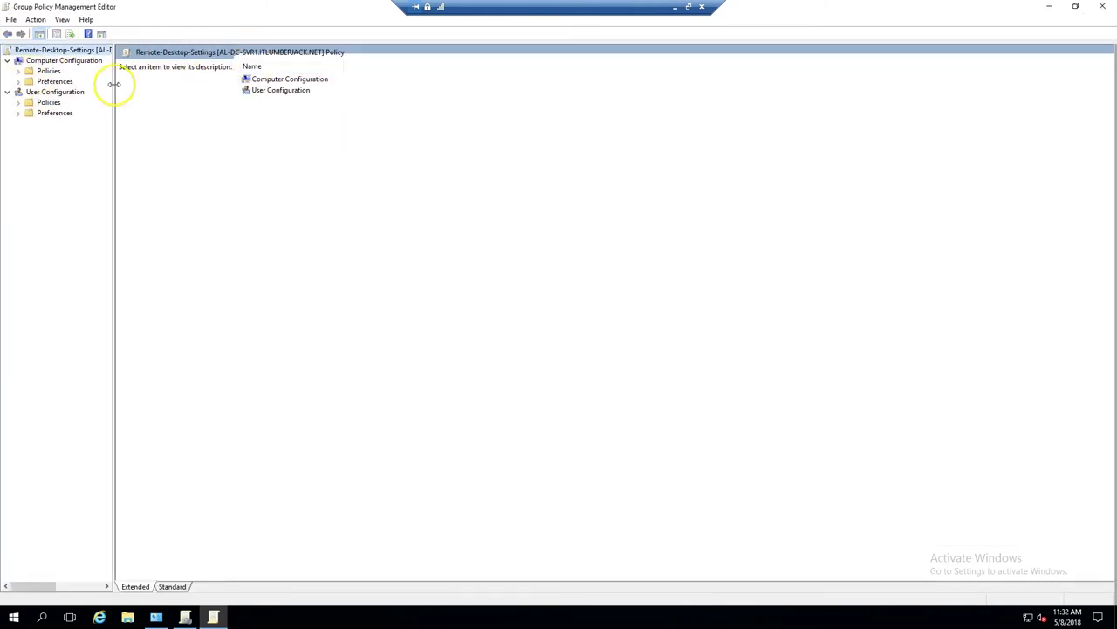
{"action": "left_click_drag", "start_coordinate": [113, 82], "coordinate": [281, 94]}
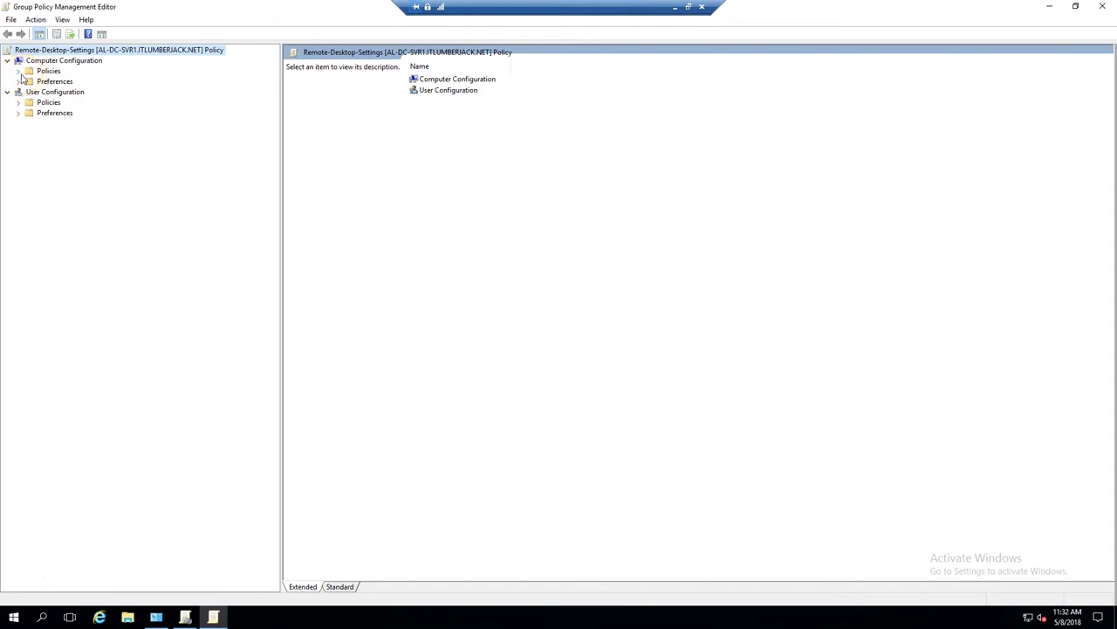
{"action": "left_click", "coordinate": [19, 81]}
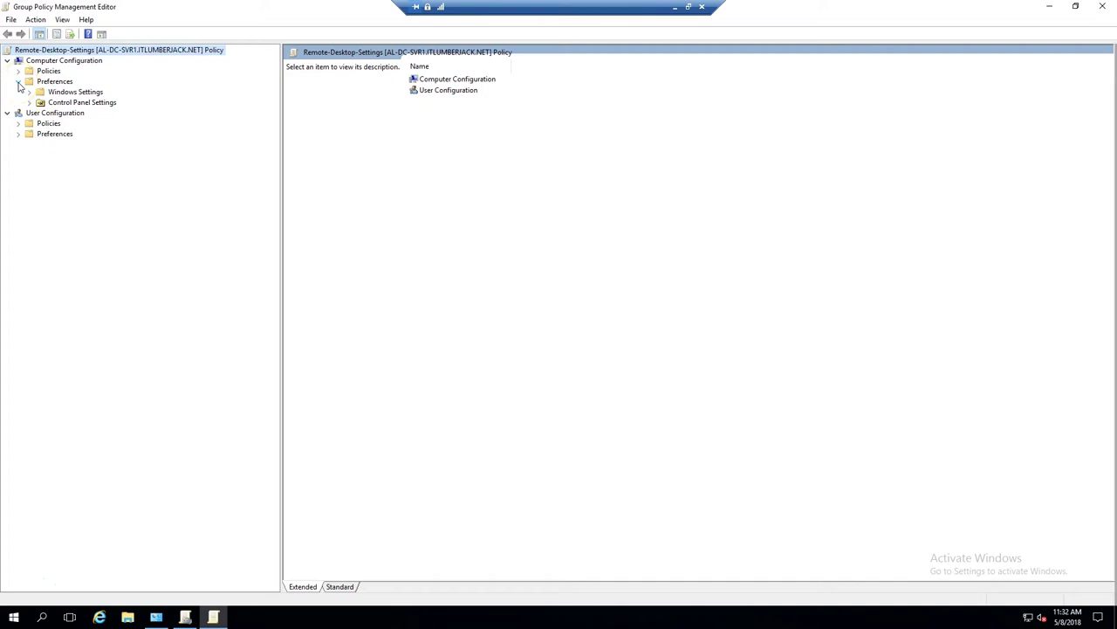
{"action": "left_click", "coordinate": [19, 81]}
{"action": "left_click", "coordinate": [18, 71]}
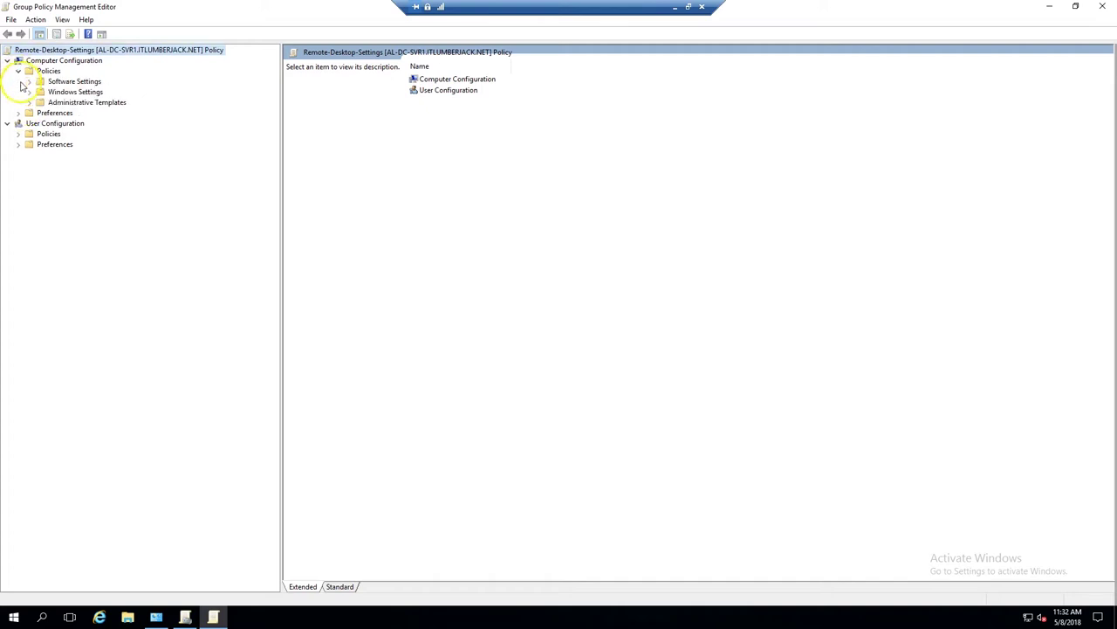
{"action": "left_click", "coordinate": [29, 102]}
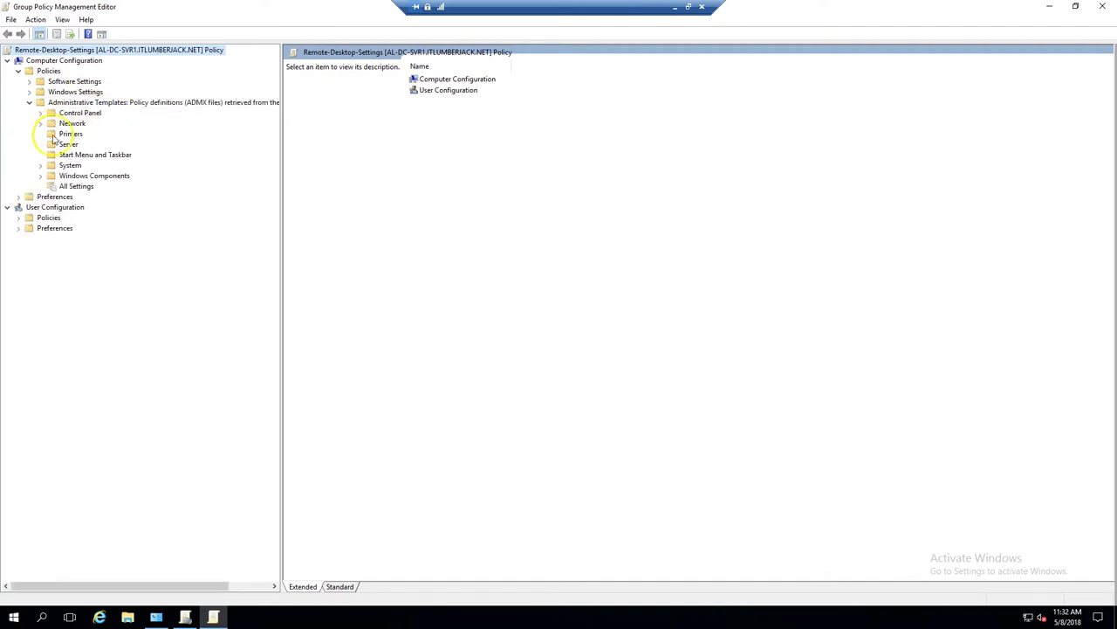
{"action": "left_click", "coordinate": [40, 123]}
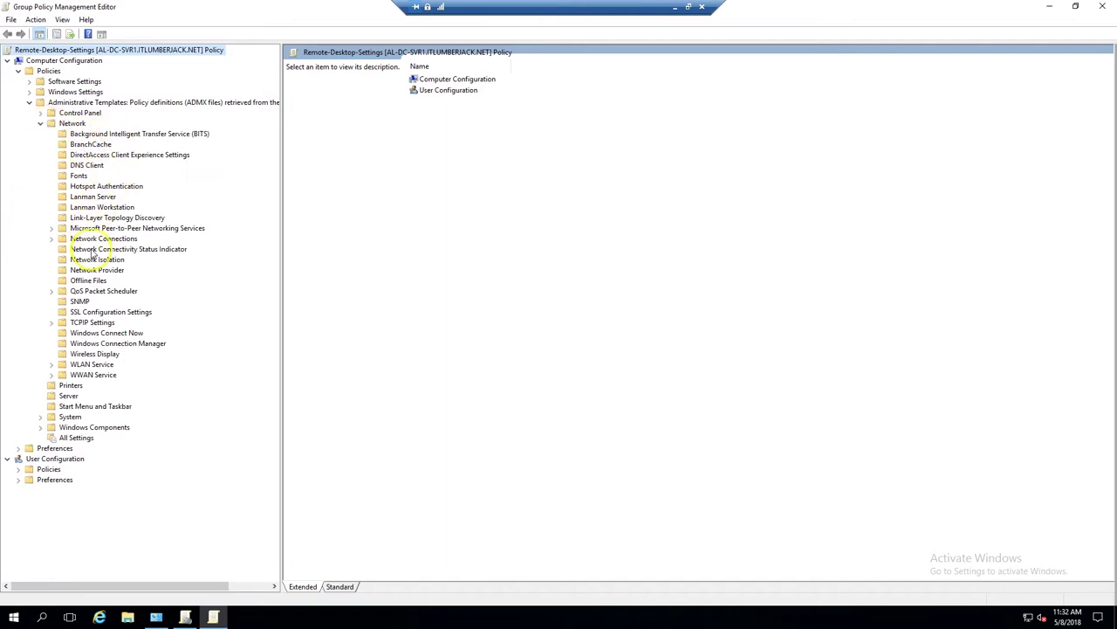
{"action": "left_click", "coordinate": [51, 238]}
{"action": "double_click", "coordinate": [85, 250]}
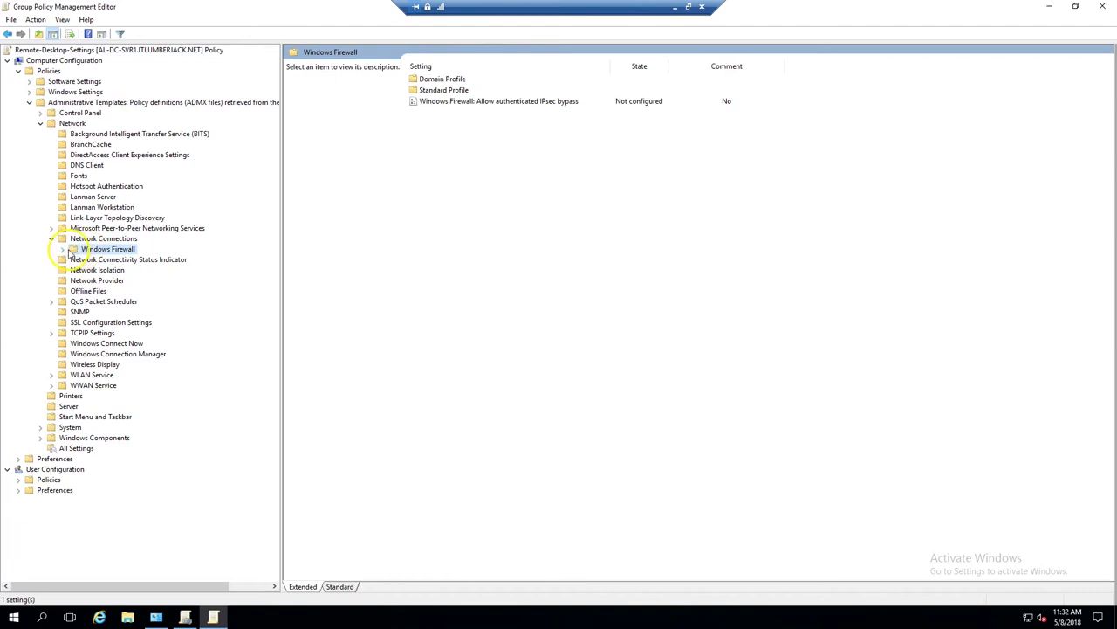
{"action": "left_click", "coordinate": [105, 259]}
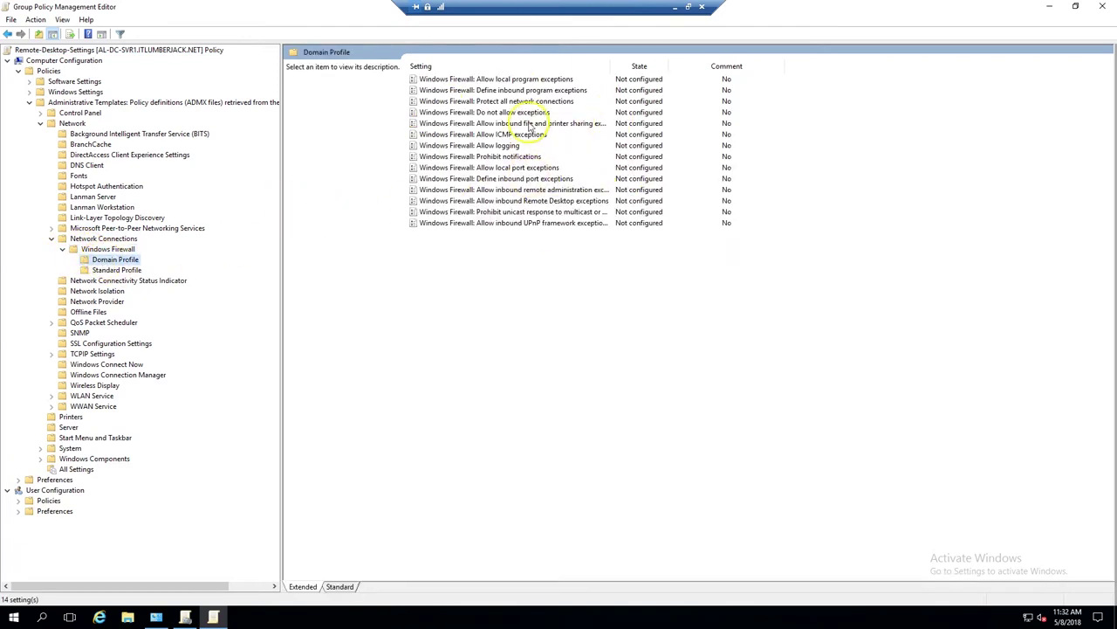
- Set 'Windows Firewall: Allow inbound Remote Desktop exceptions' to Enabled and apply it
{"action": "left_click", "coordinate": [479, 201]}
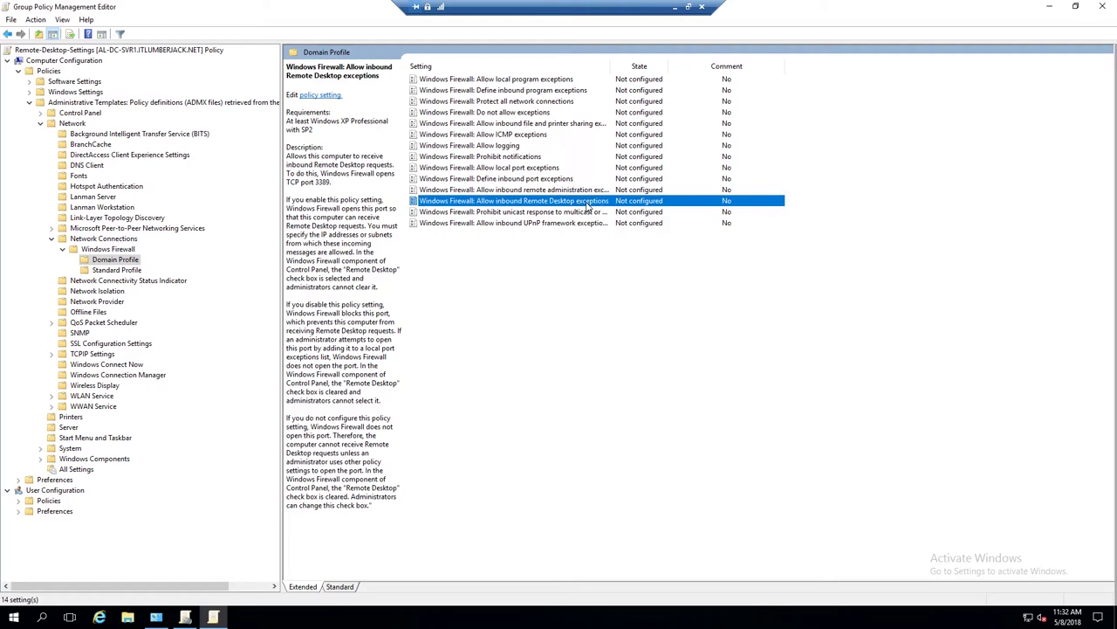
{"action": "right_click", "coordinate": [589, 206]}
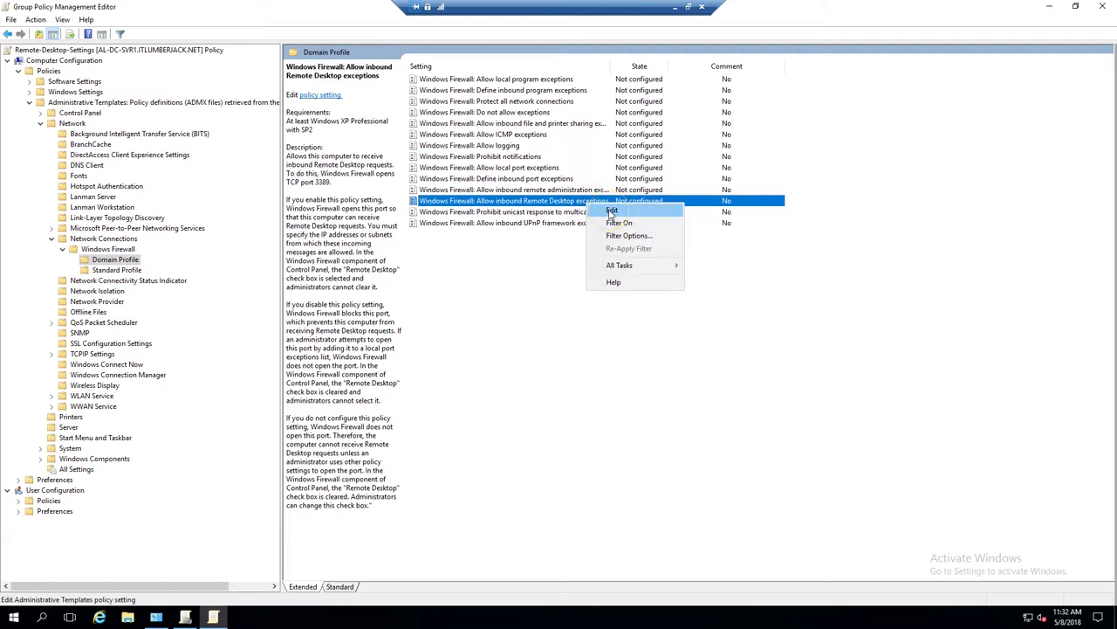
{"action": "left_click", "coordinate": [612, 212]}
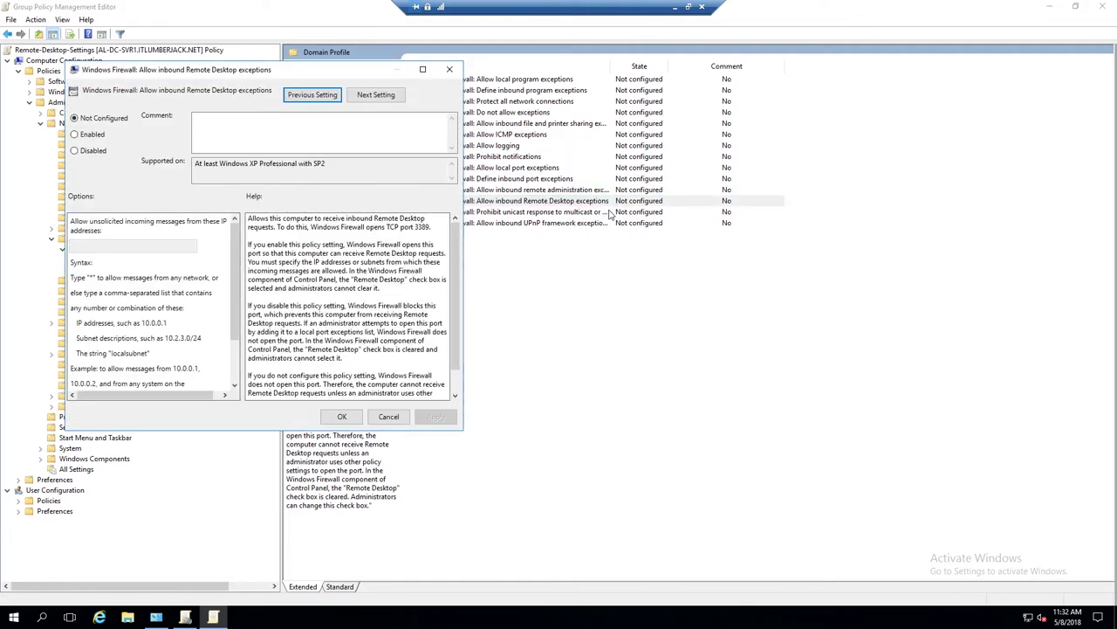
{"action": "left_click", "coordinate": [92, 135]}
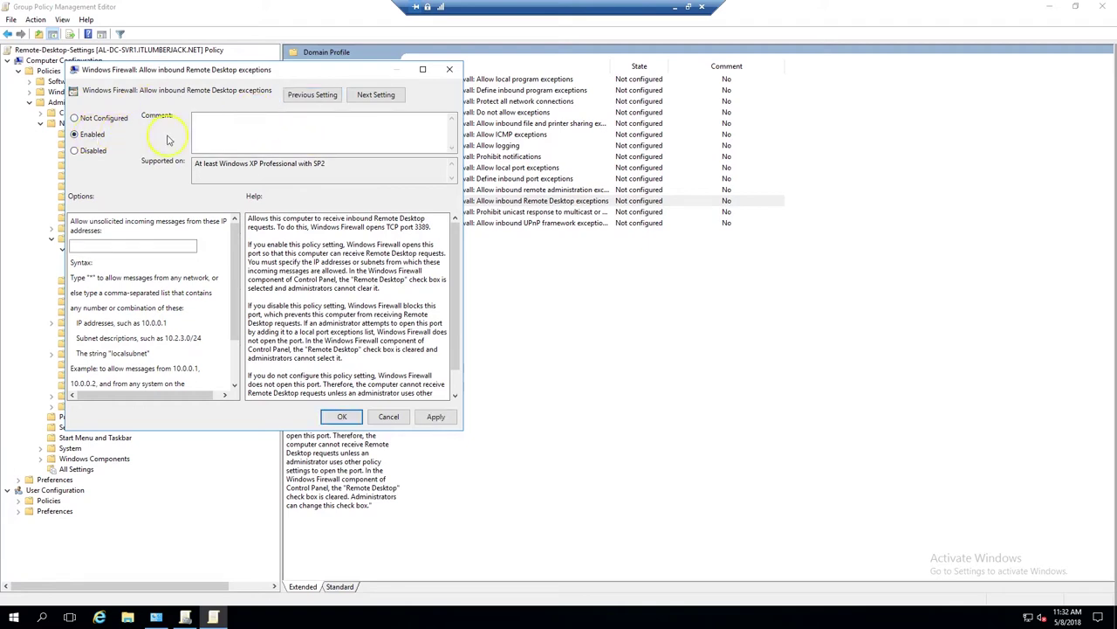
{"action": "left_click", "coordinate": [435, 417]}
{"action": "left_click", "coordinate": [344, 416]}
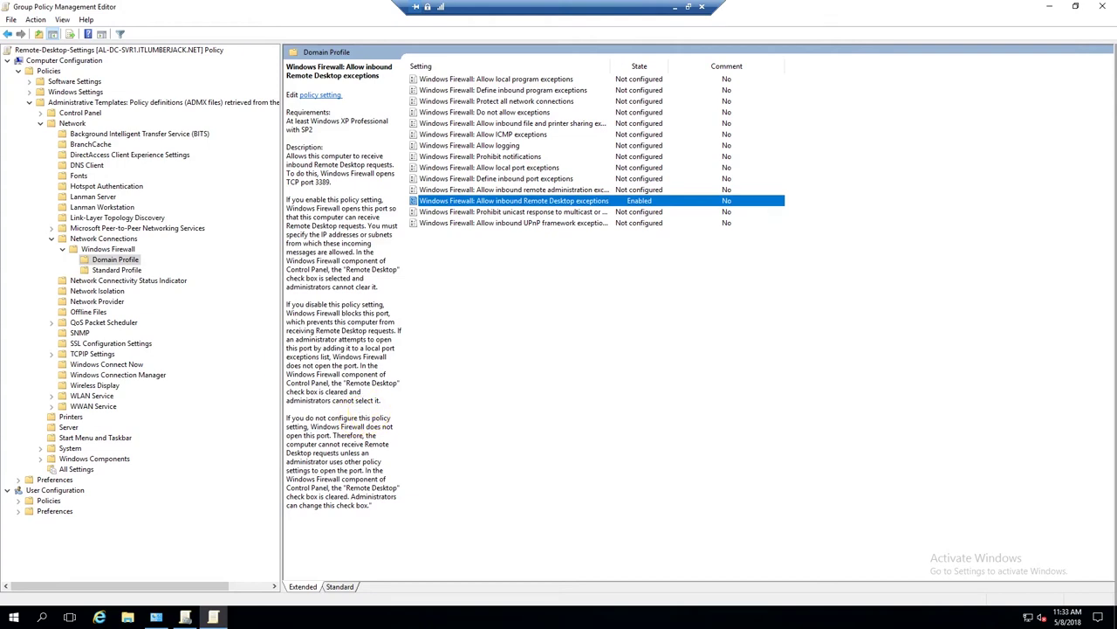
- Browse to Windows Components > Remote Desktop Services > Remote Desktop Session Host > Connections
{"action": "left_click", "coordinate": [28, 102]}
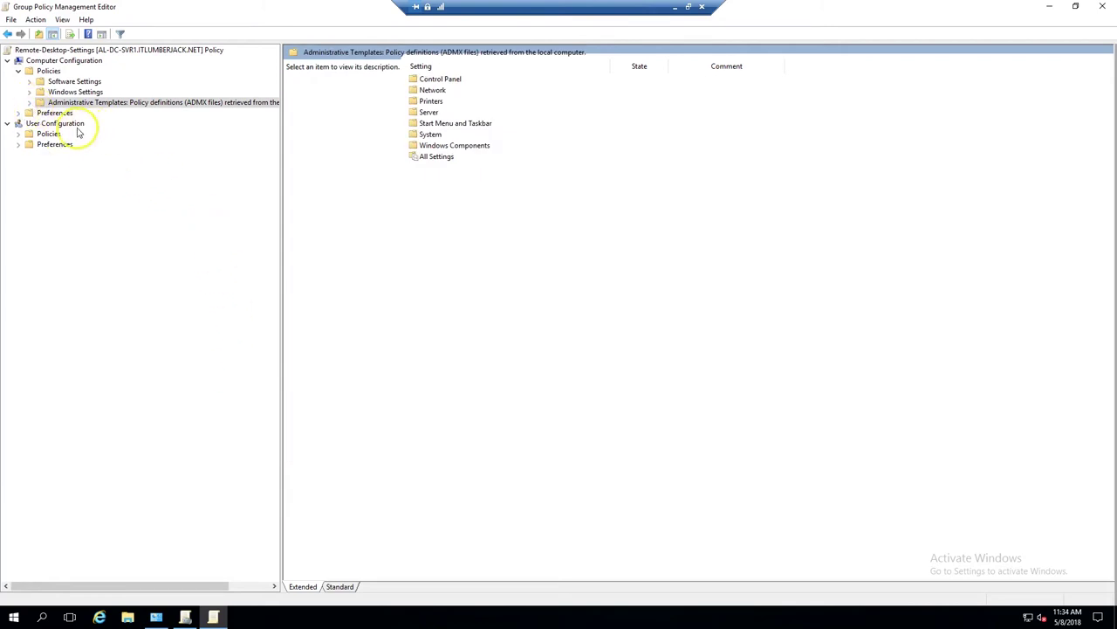
{"action": "left_click", "coordinate": [30, 103]}
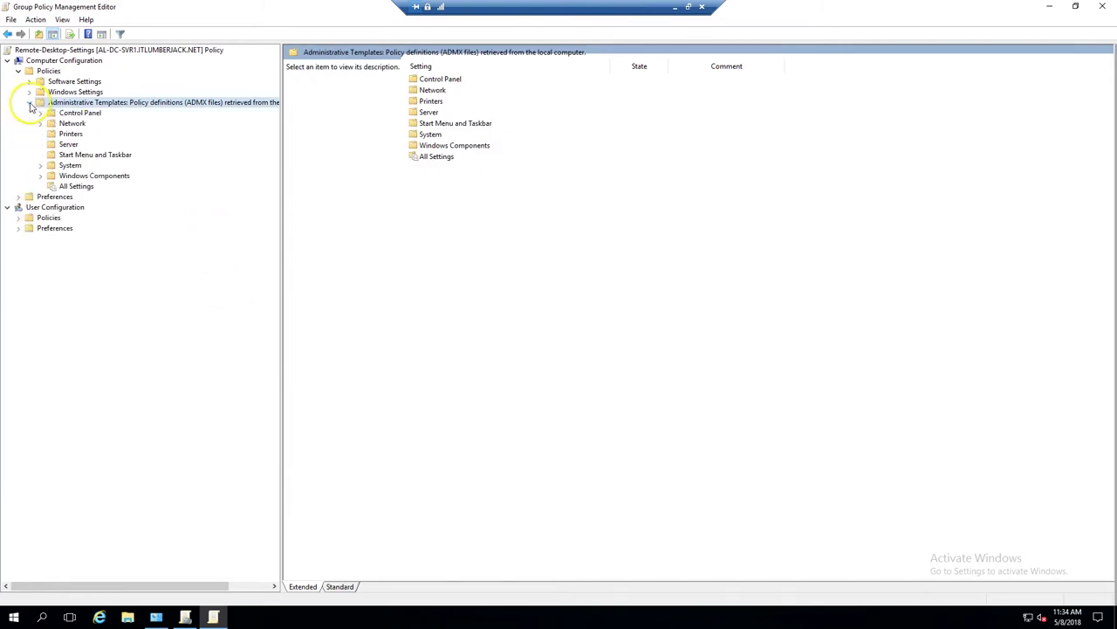
{"action": "left_click", "coordinate": [39, 176]}
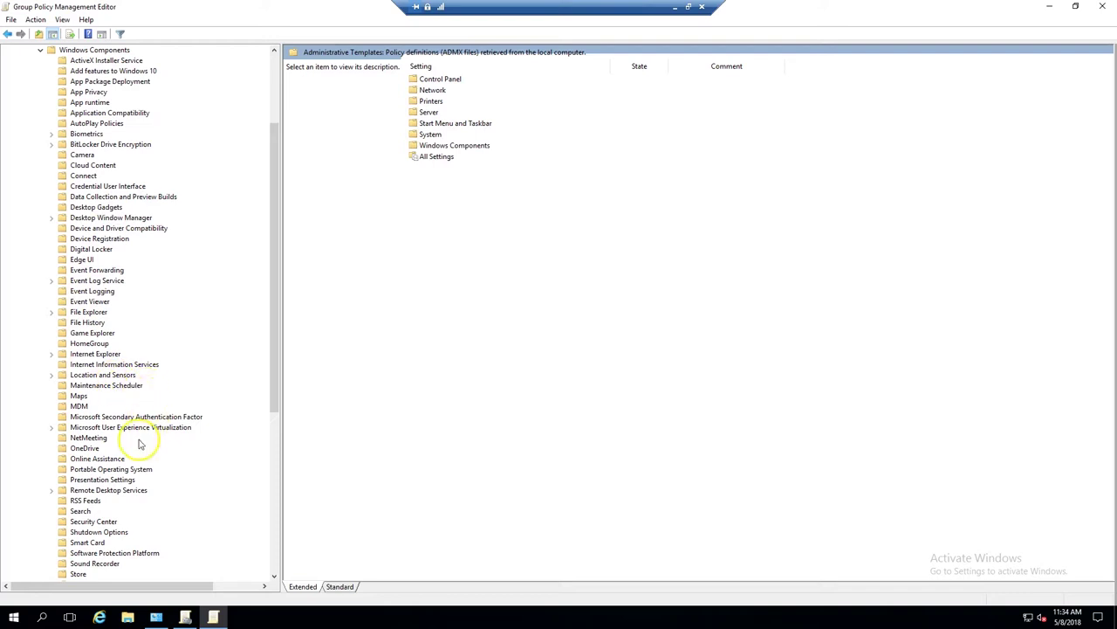
{"action": "left_click", "coordinate": [109, 491]}
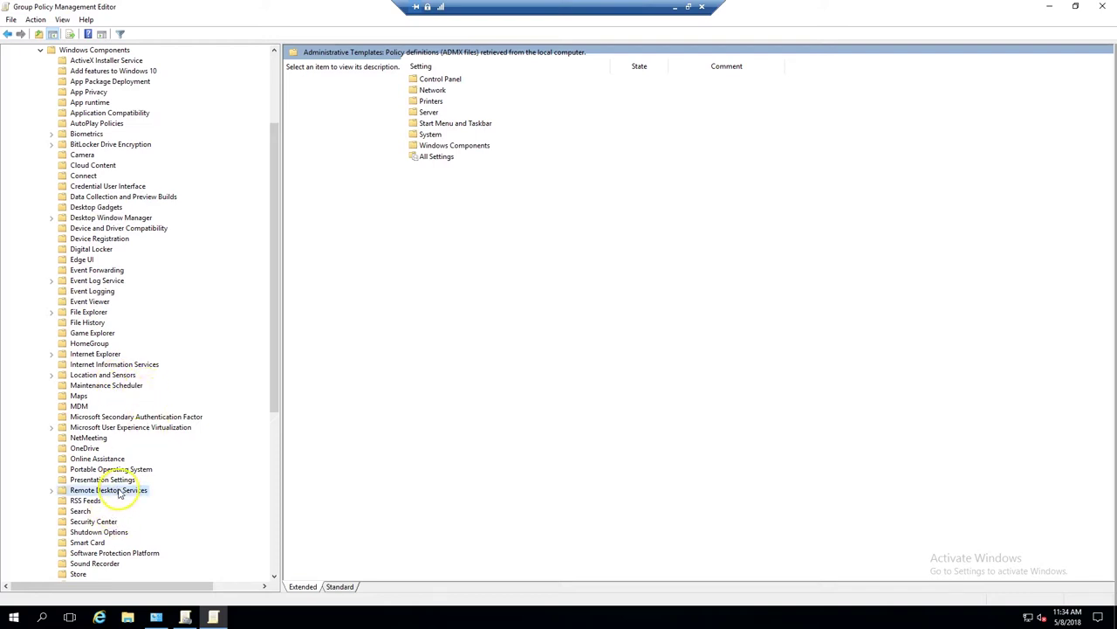
{"action": "left_click", "coordinate": [51, 490]}
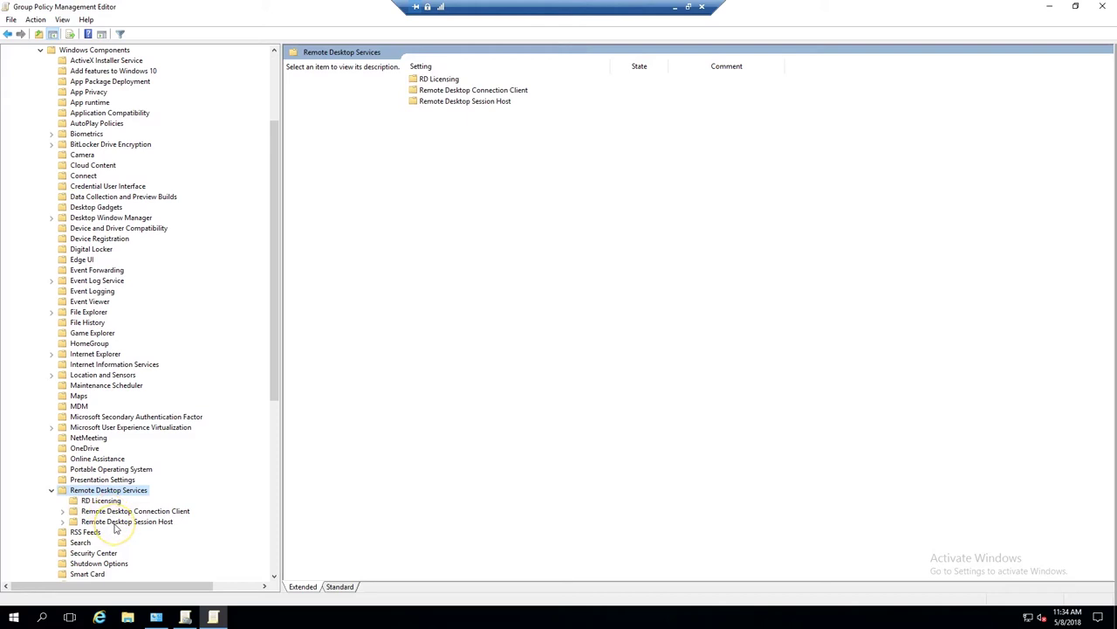
{"action": "left_click", "coordinate": [115, 523]}
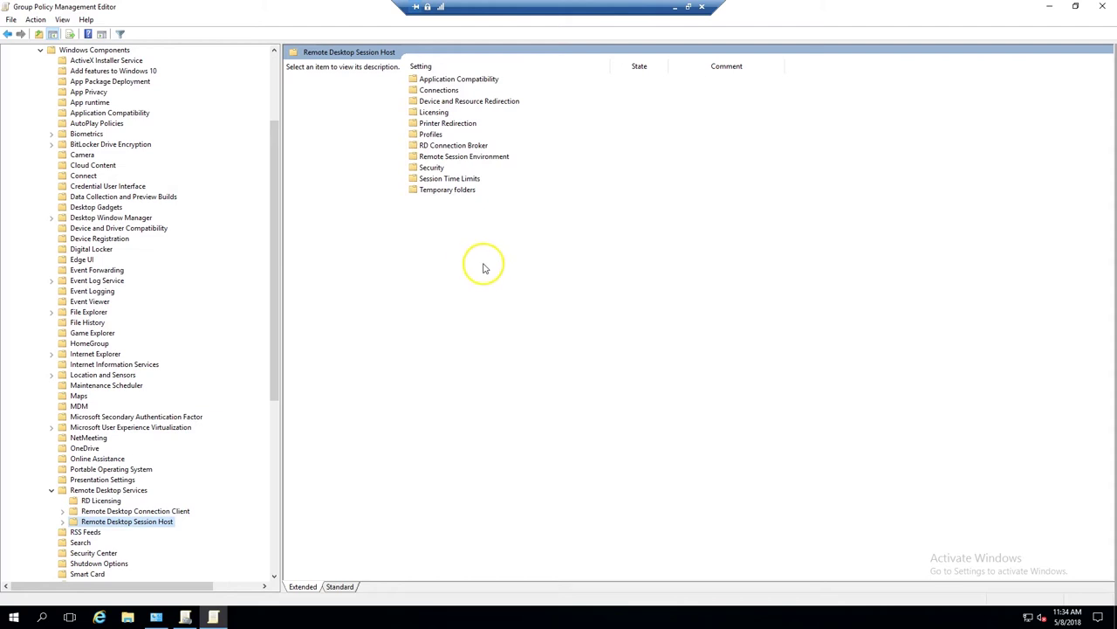
{"action": "double_click", "coordinate": [446, 90]}
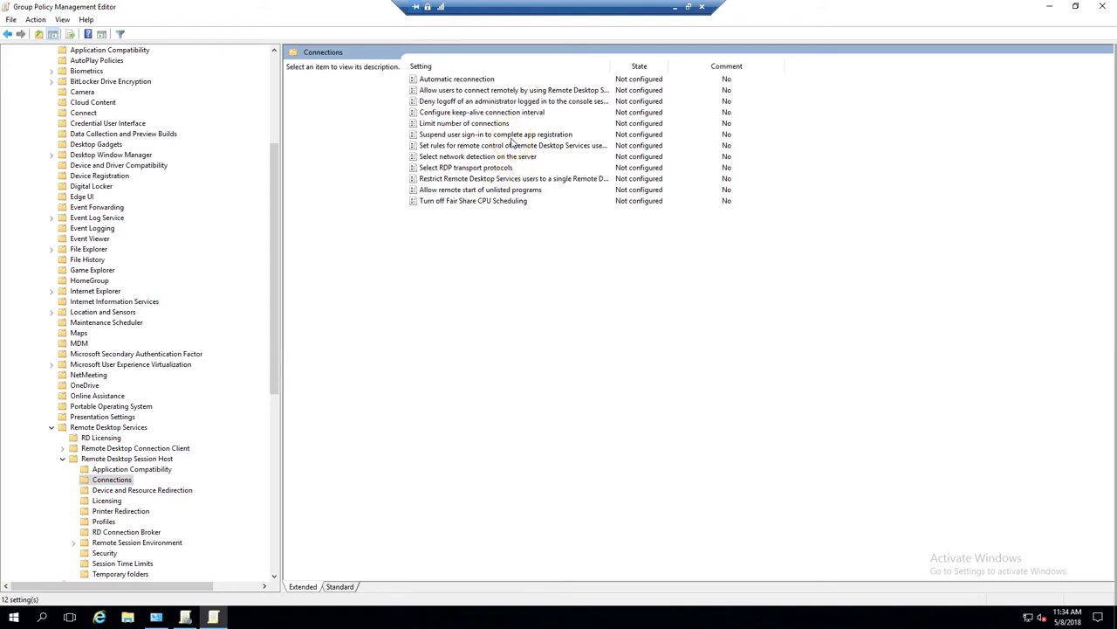
- Set 'Allow users to connect remotely by using Remote Desktop Services' to Enabled and apply it
{"action": "left_click", "coordinate": [601, 90]}
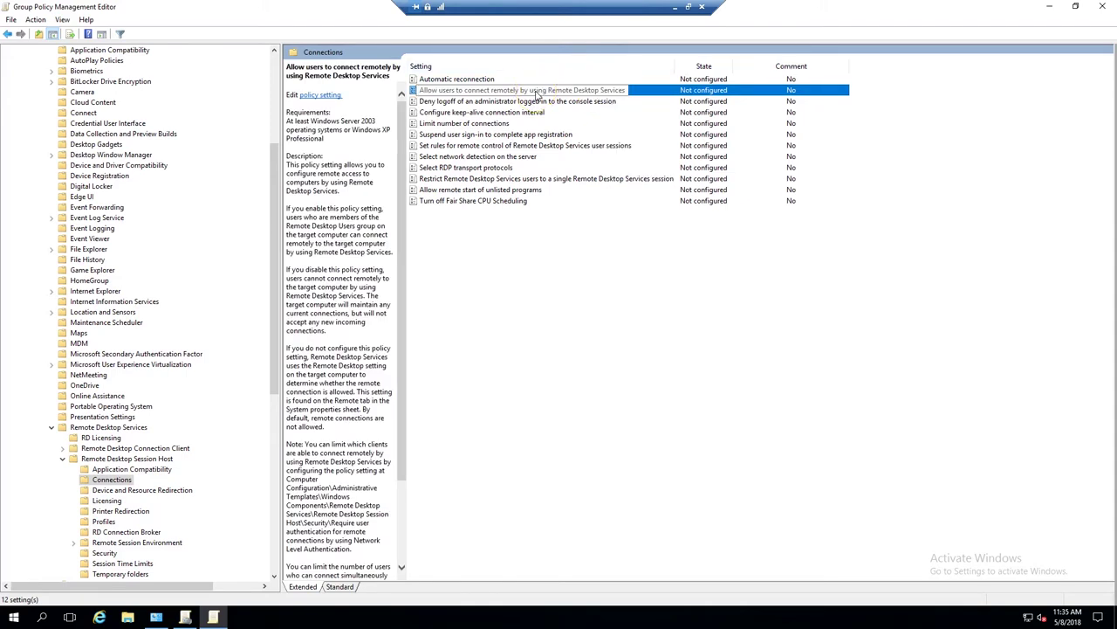
{"action": "right_click", "coordinate": [538, 92]}
{"action": "left_click", "coordinate": [548, 100]}
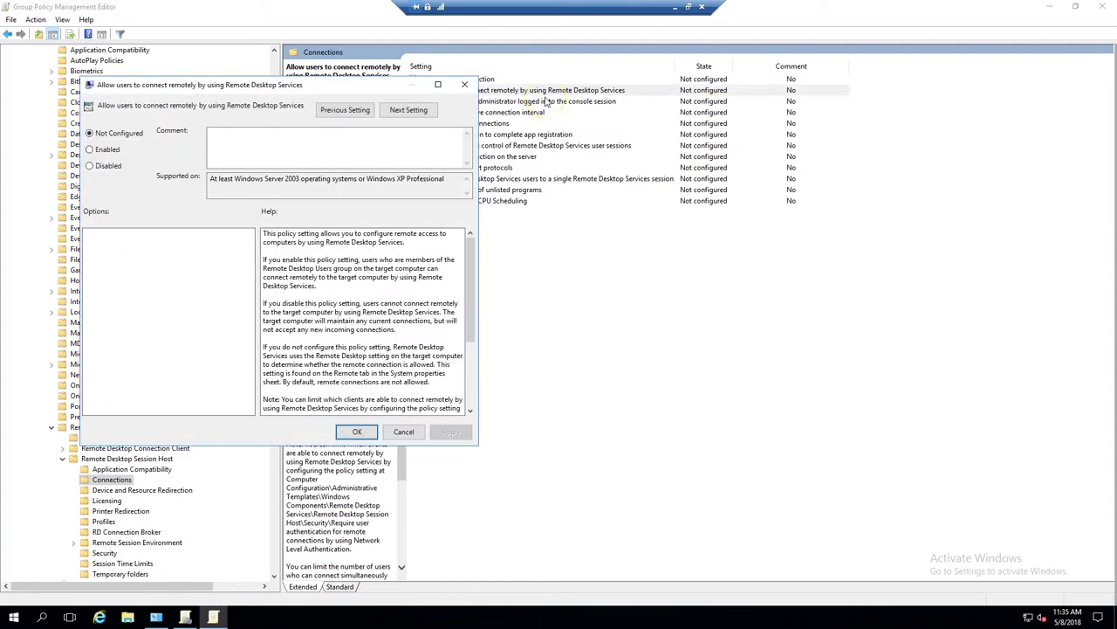
{"action": "left_click", "coordinate": [103, 150]}
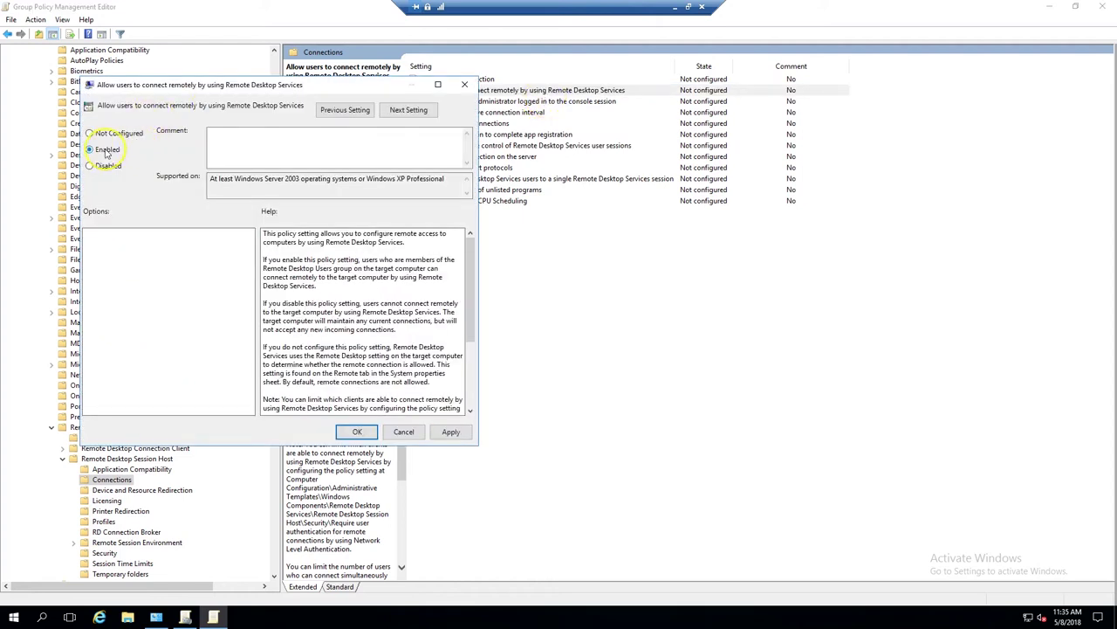
{"action": "left_click", "coordinate": [451, 433]}
{"action": "left_click", "coordinate": [358, 432]}
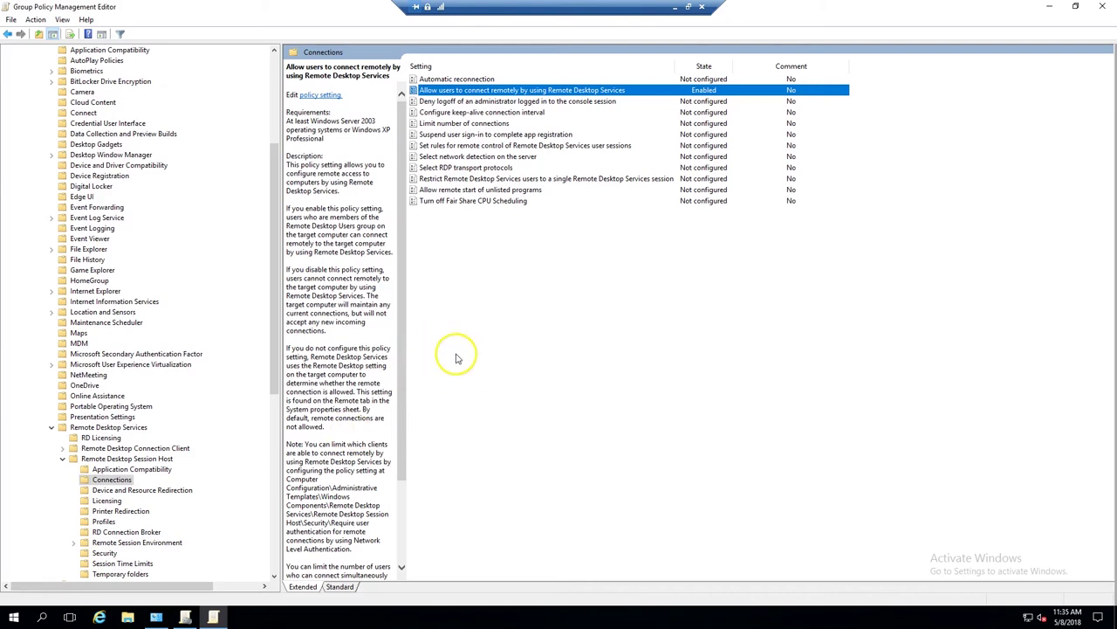
- Close the Group Policy Management Editor, Group Policy Management and Administrative Tools windows
{"action": "left_click", "coordinate": [1104, 6]}
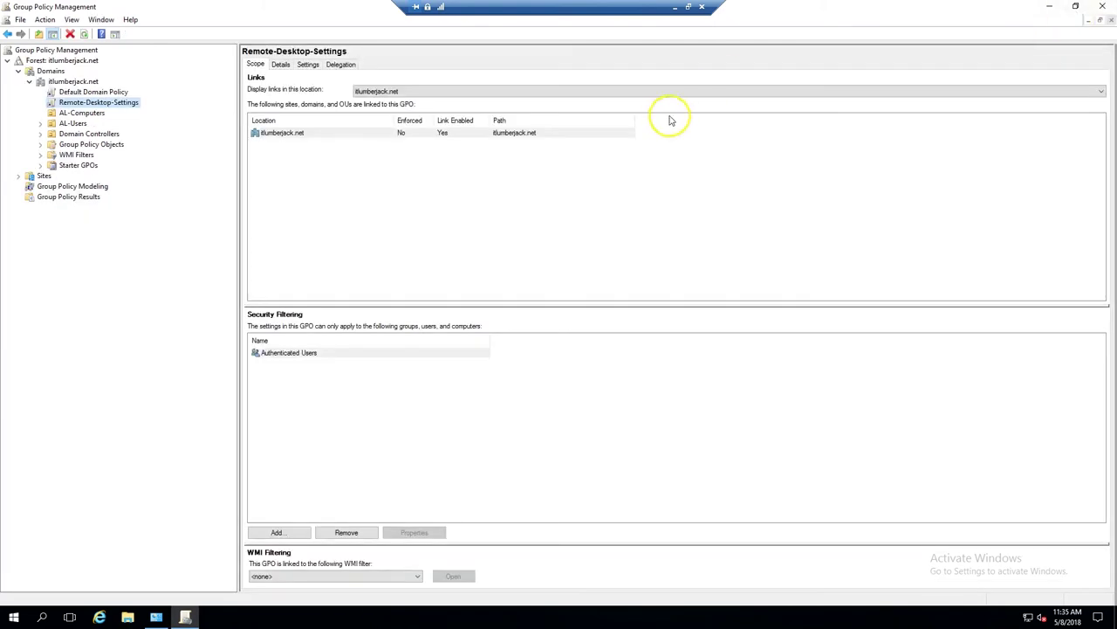
{"action": "left_click", "coordinate": [1103, 6]}
{"action": "left_click", "coordinate": [1103, 6]}
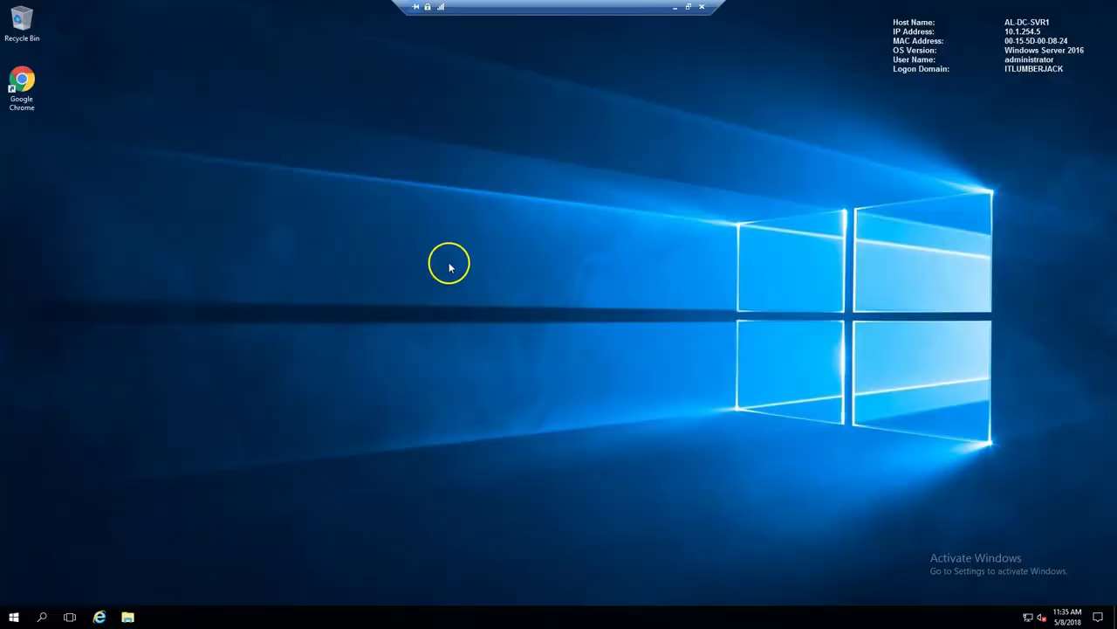
- Launch Remote Desktop Connection via mstsc and attempt to connect to AL-EP1
{"action": "left_click", "coordinate": [41, 617]}
{"action": "type", "text": "mstsc"}
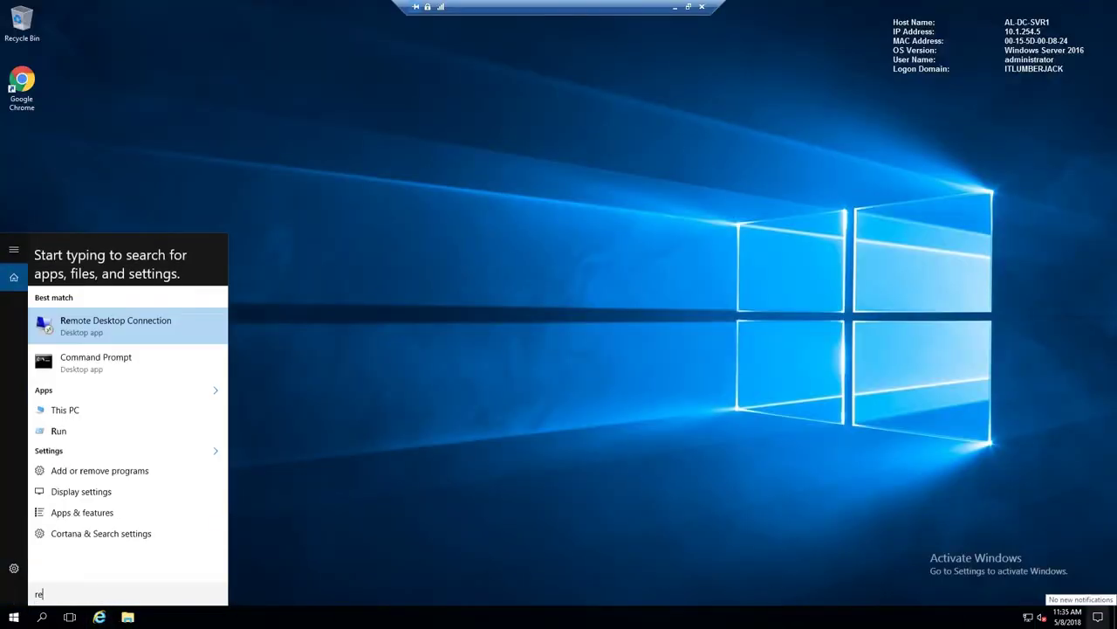
{"action": "key", "text": "Return"}
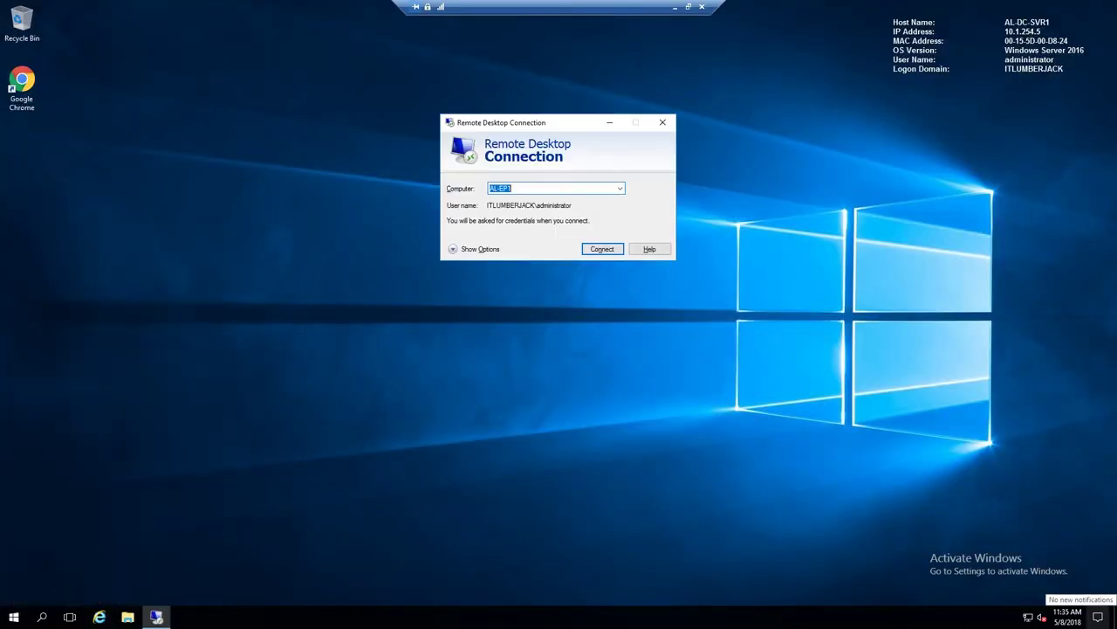
{"action": "key", "text": "Return"}
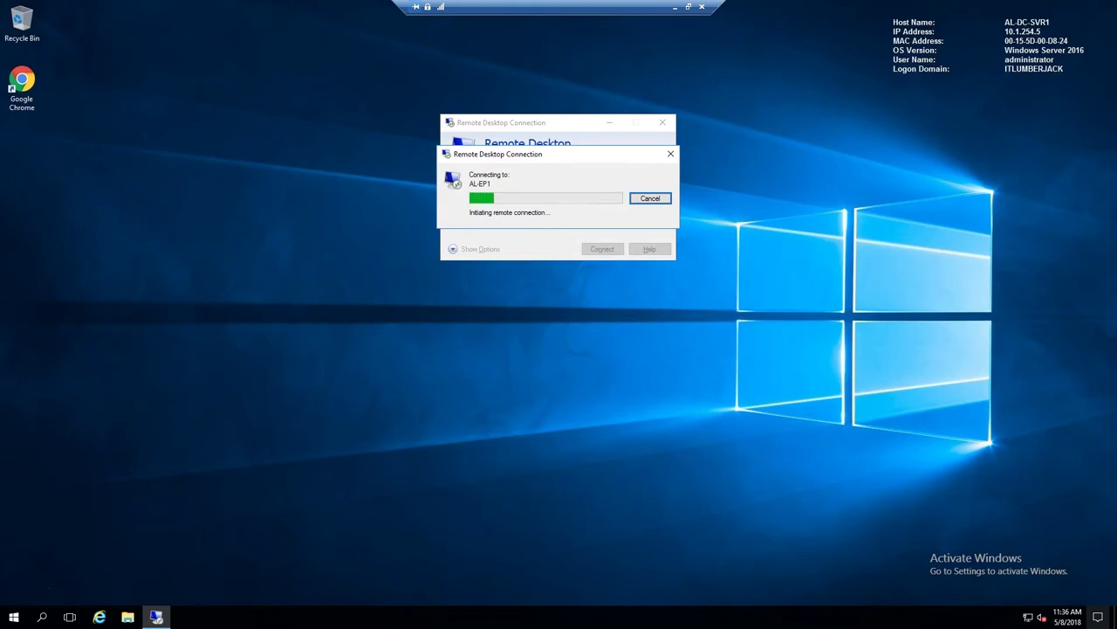
{"action": "key", "text": "Escape"}
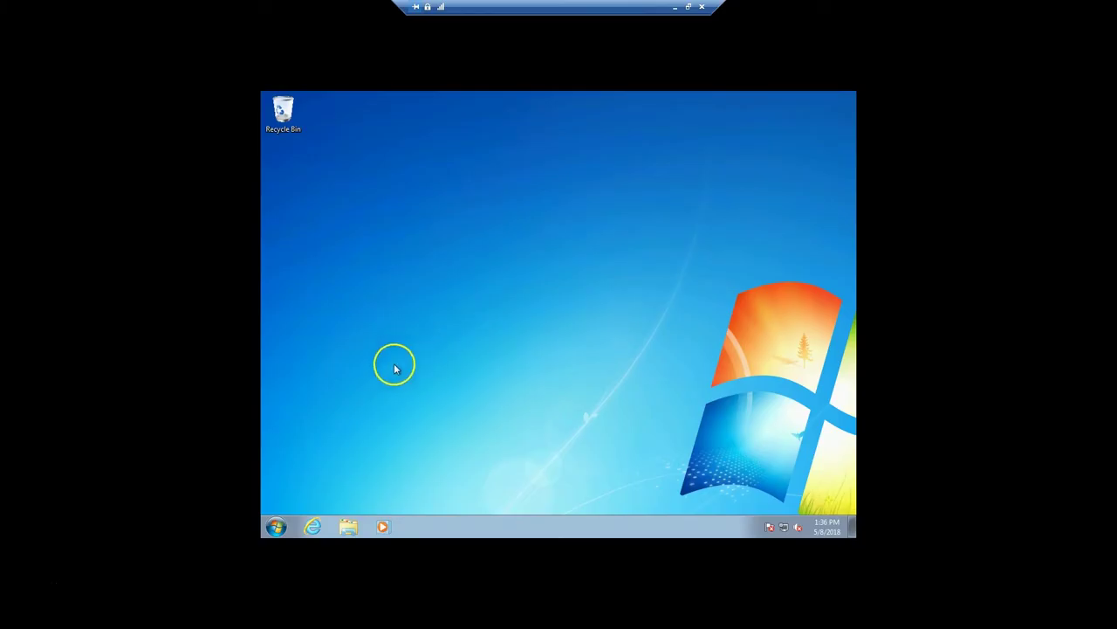
- Run gpupdate /force in an administrator Command Prompt on the Windows 7 client
{"action": "left_click", "coordinate": [276, 527]}
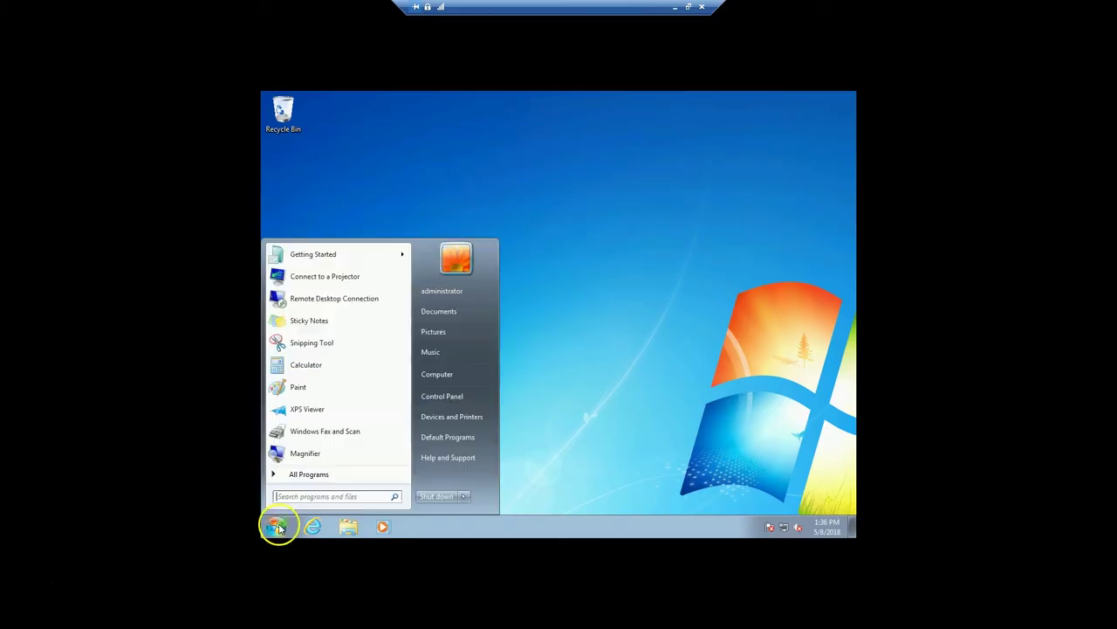
{"action": "type", "text": "cmd"}
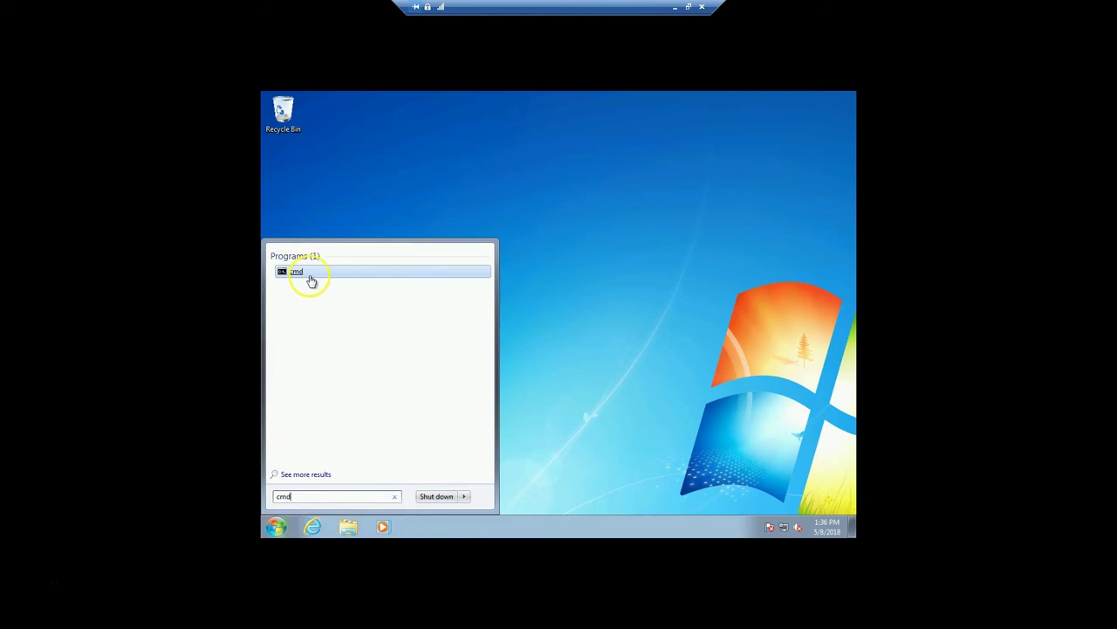
{"action": "right_click", "coordinate": [309, 272]}
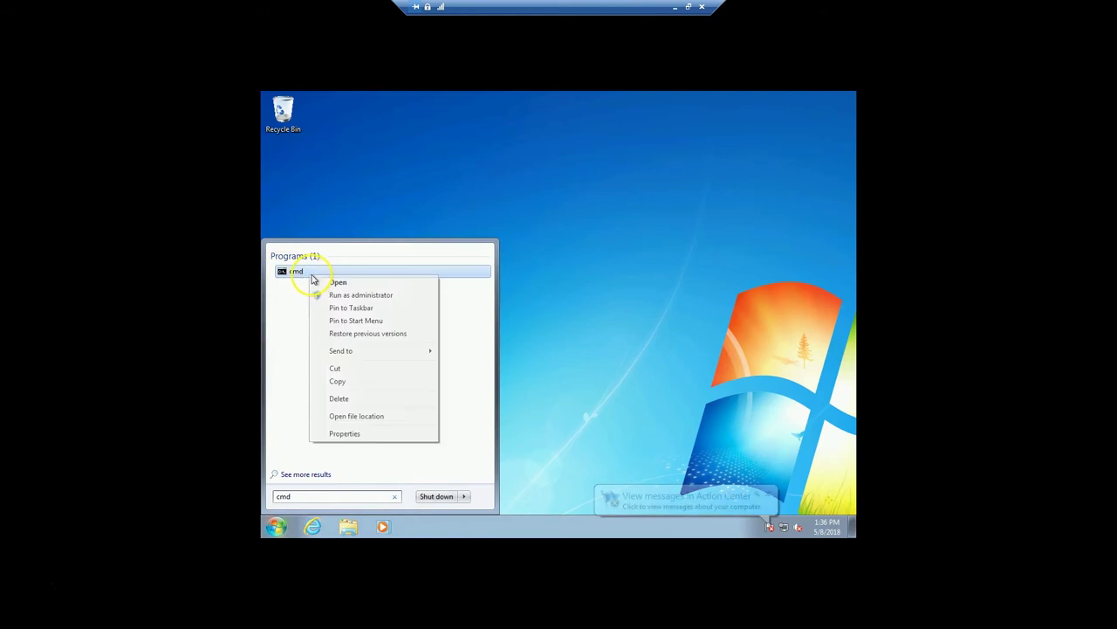
{"action": "left_click", "coordinate": [379, 302]}
{"action": "type", "text": "gp"}
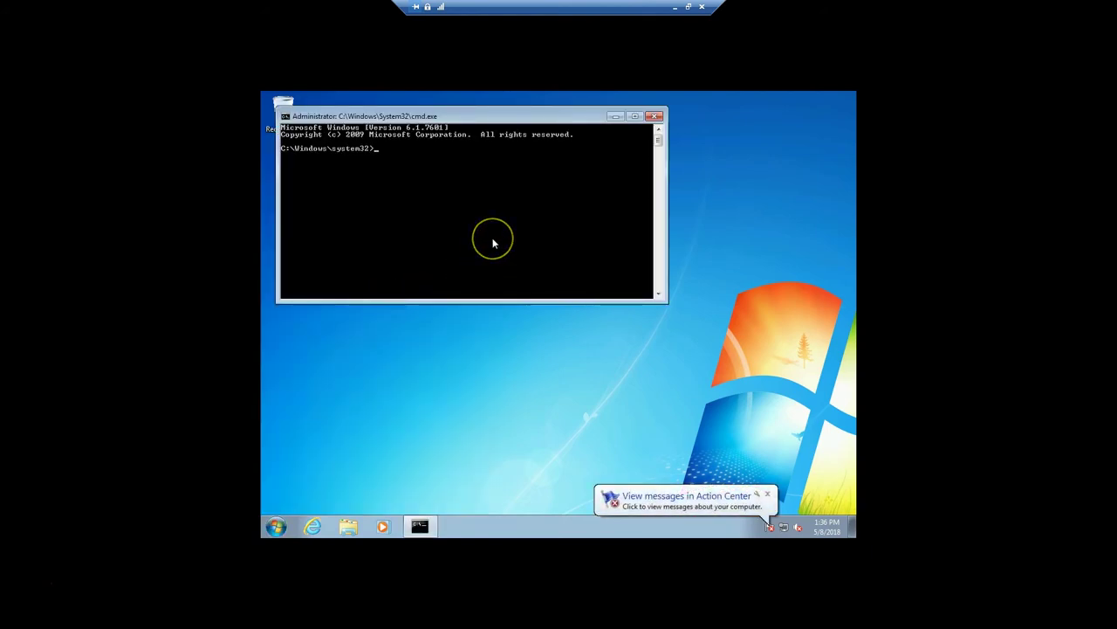
{"action": "type", "text": "update /force"}
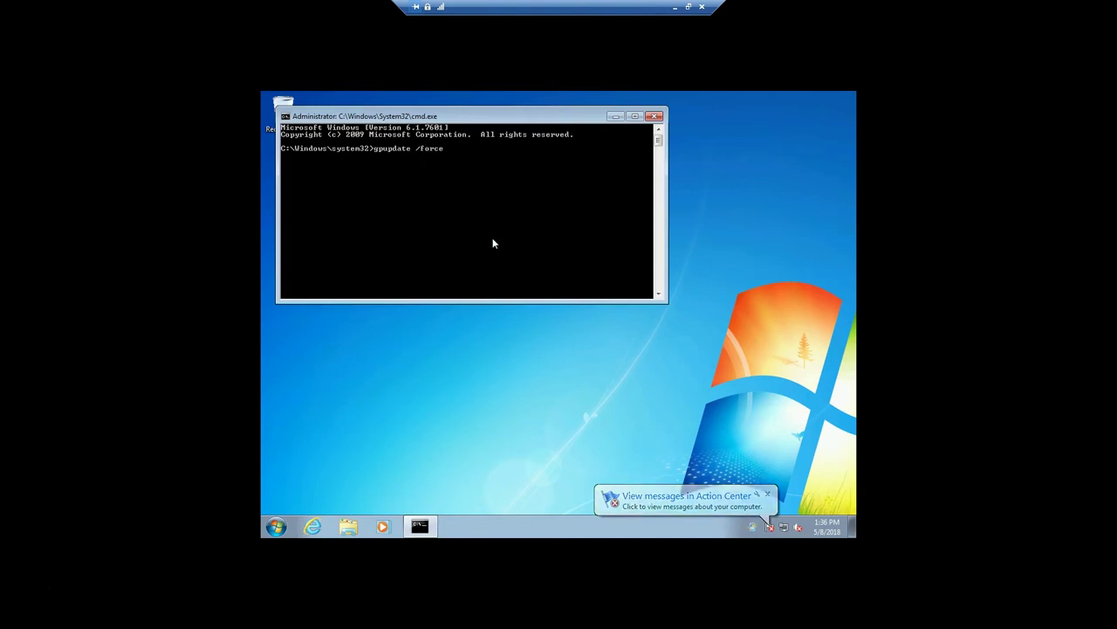
{"action": "key", "text": "Return"}
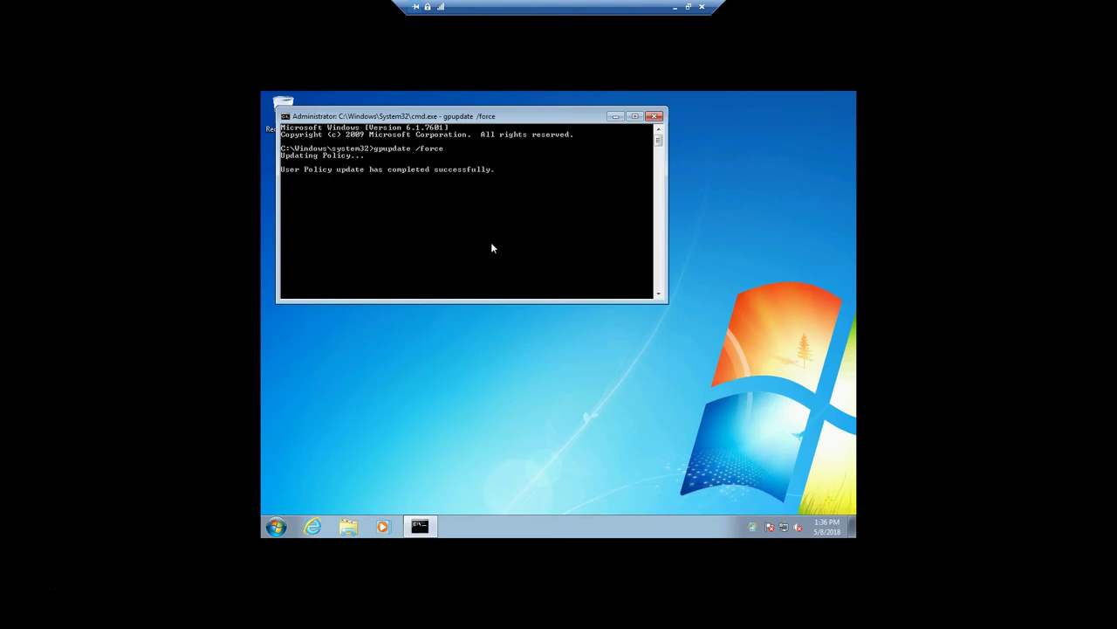
{"action": "double_click", "coordinate": [458, 113]}
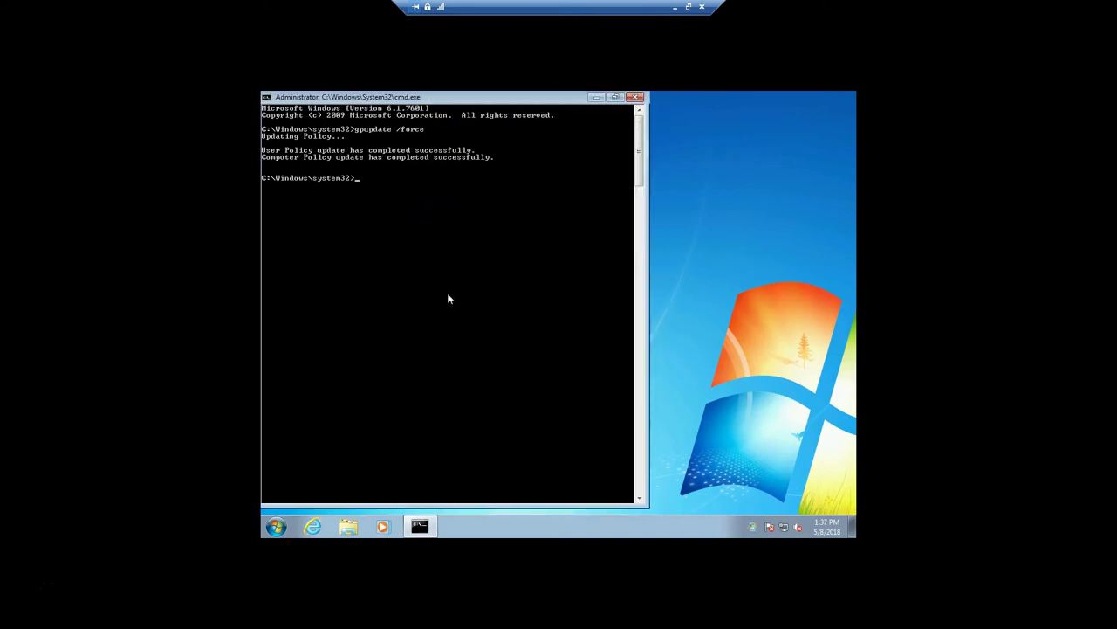
- Run gpresult /r and scroll up to confirm Remote-Desktop-Settings under Applied Group Policy Objects
{"action": "type", "text": "result /r"}
{"action": "key", "text": "Return"}
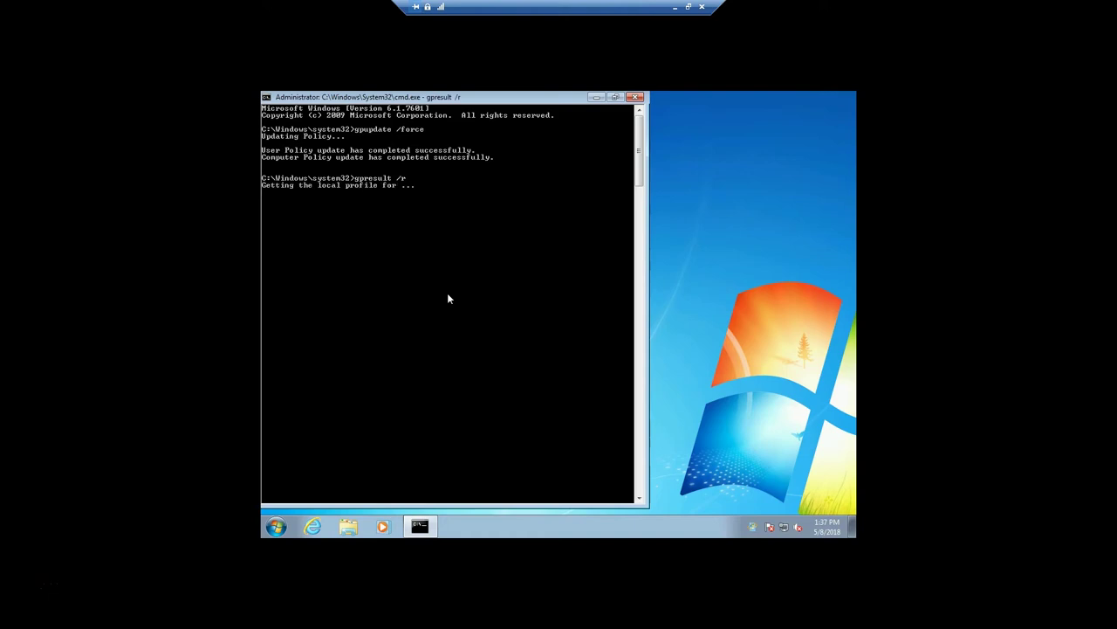
{"action": "left_click", "coordinate": [441, 288]}
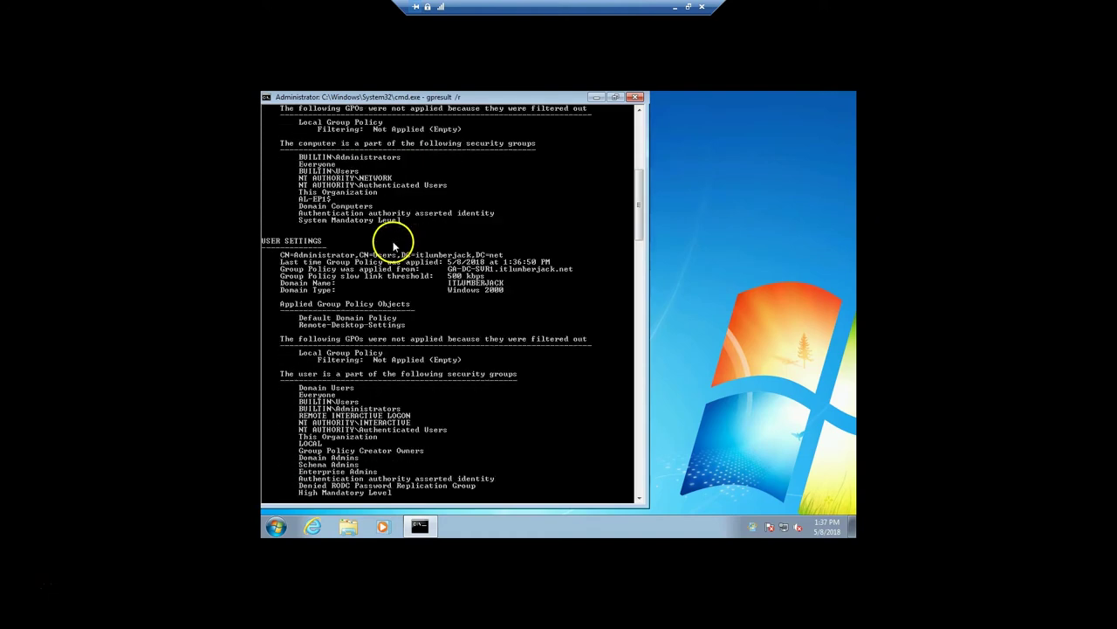
{"action": "scroll", "coordinate": [383, 251], "scroll_direction": "up", "scroll_amount": 5}
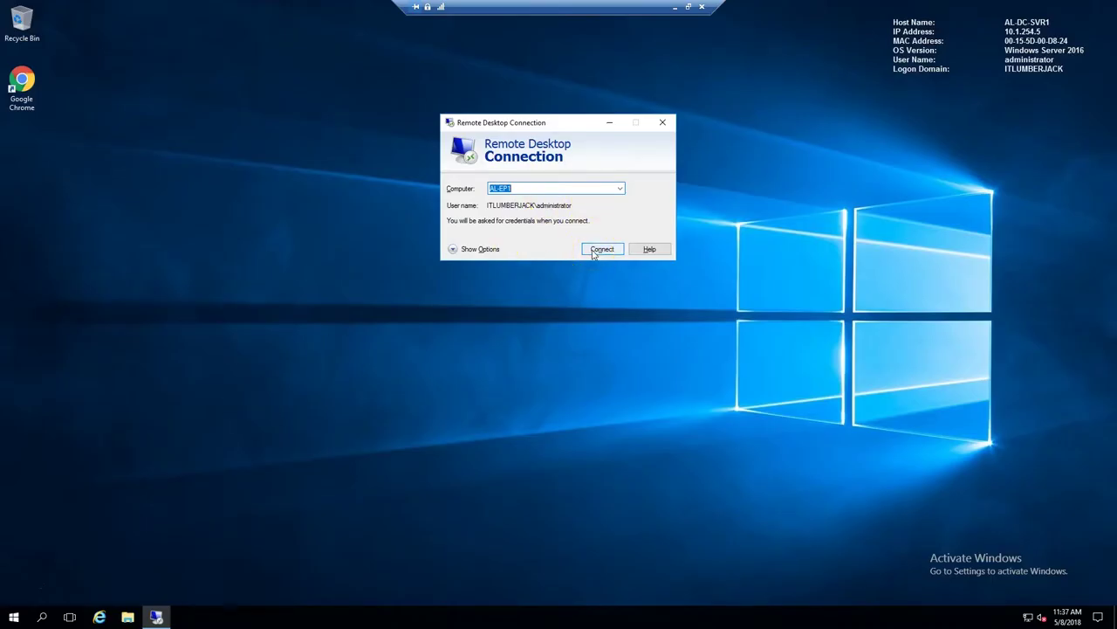
- Reconnect to AL-EP1 and snap the Command Prompt window to the left half
{"action": "left_click", "coordinate": [593, 253]}
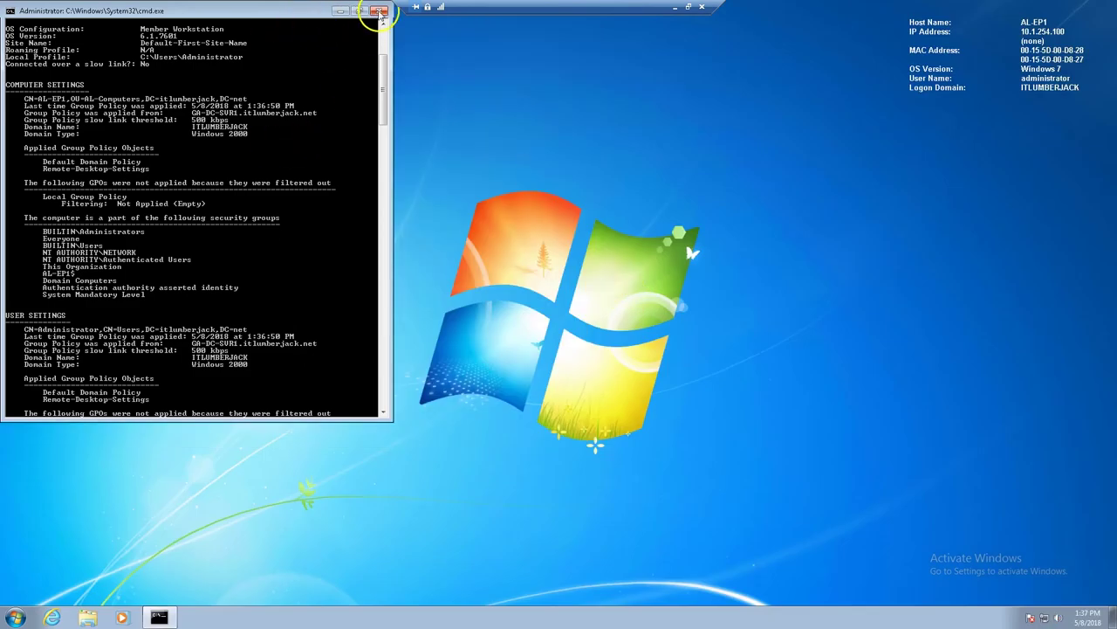
{"action": "left_click_drag", "start_coordinate": [207, 16], "coordinate": [411, 142]}
{"action": "key", "text": "super+Left"}
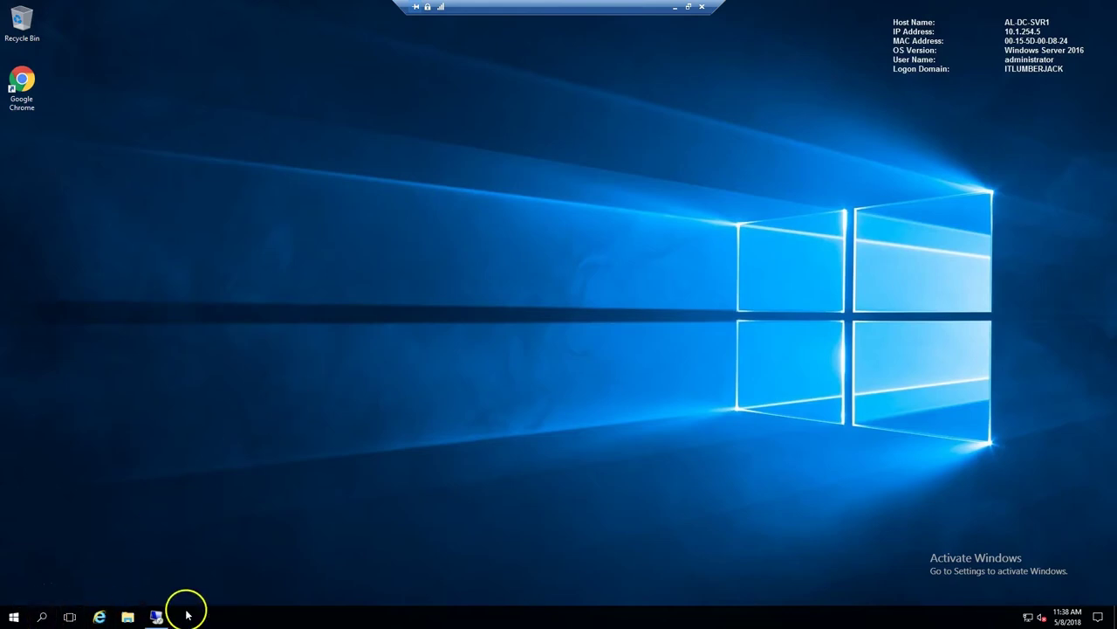
- Log off the Windows 7 remote session from the Start menu
{"action": "left_click", "coordinate": [158, 615]}
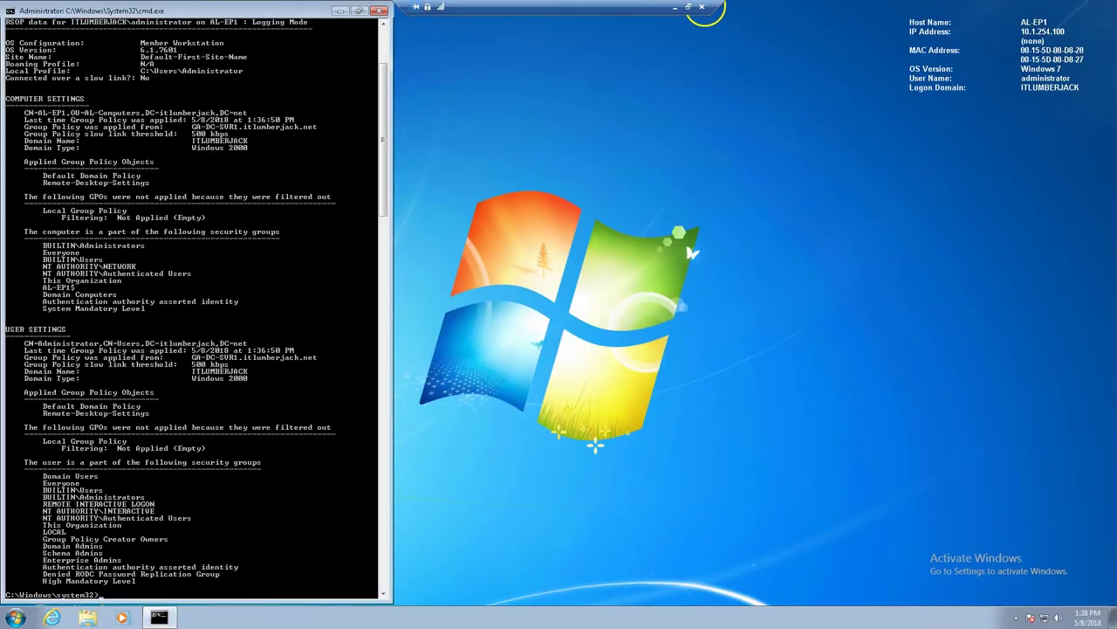
{"action": "left_click", "coordinate": [15, 616]}
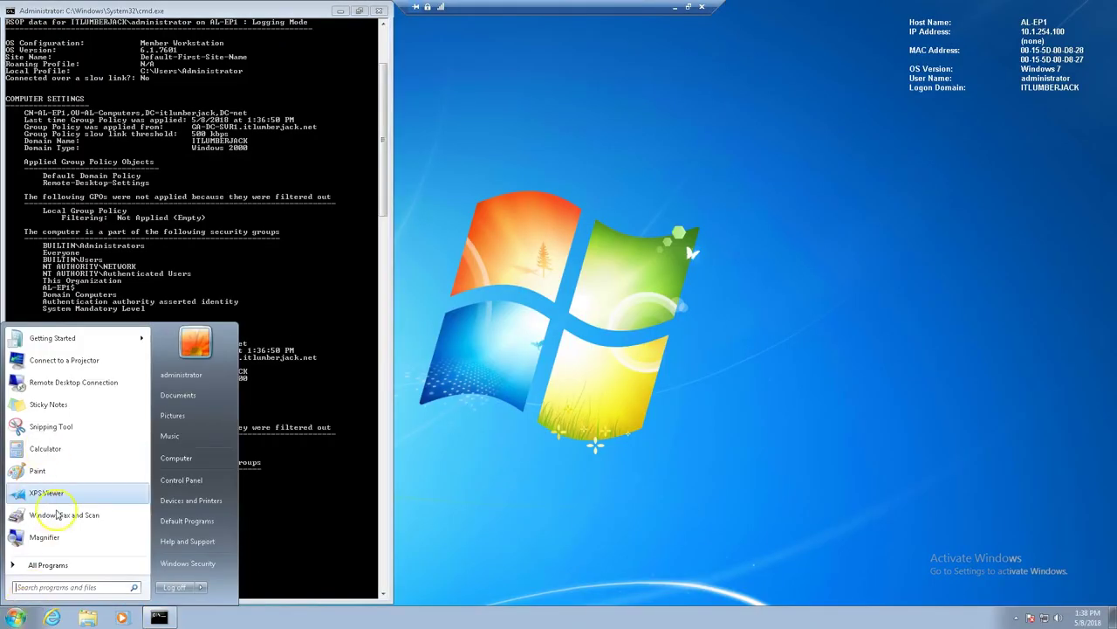
{"action": "left_click", "coordinate": [166, 587]}
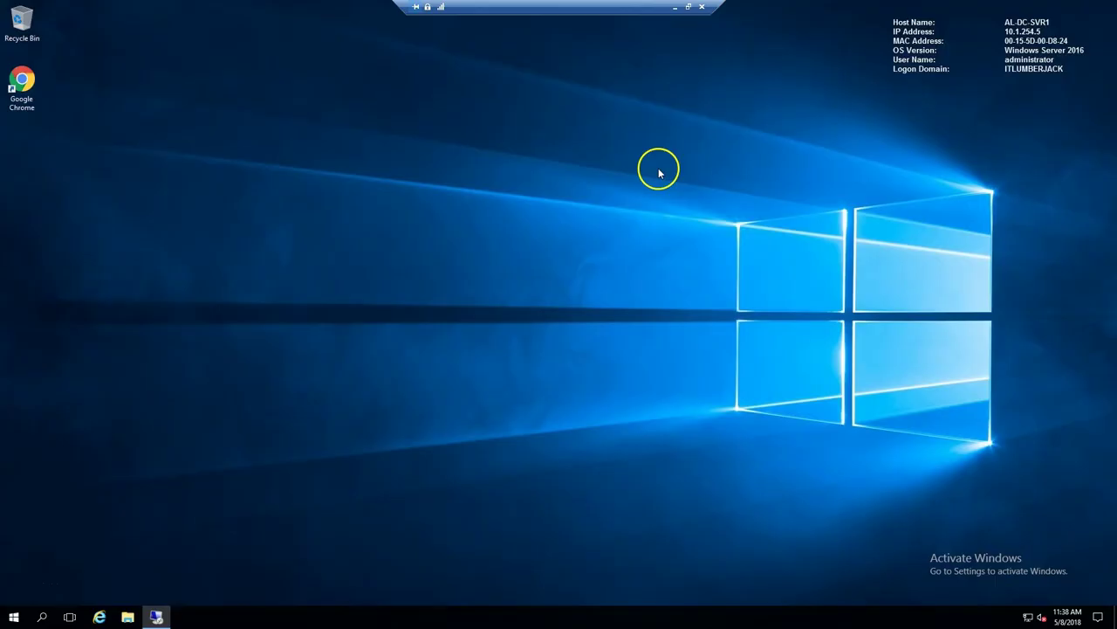
- Launch Remote Desktop Connection by searching 'remote' and connect to AL-EP1
{"action": "left_click", "coordinate": [45, 617]}
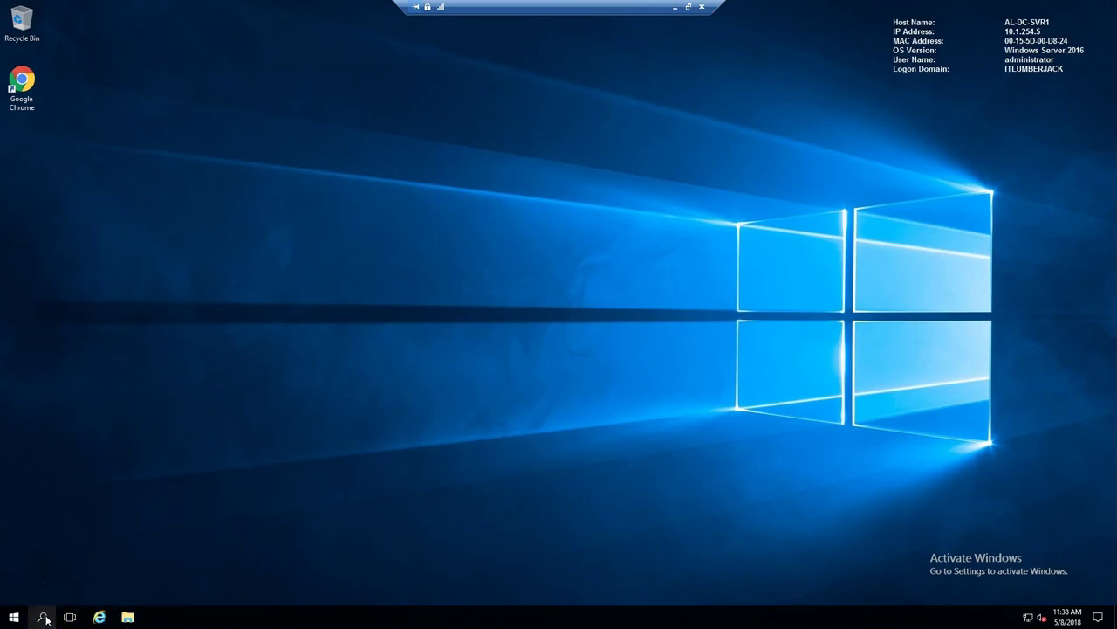
{"action": "type", "text": "remote"}
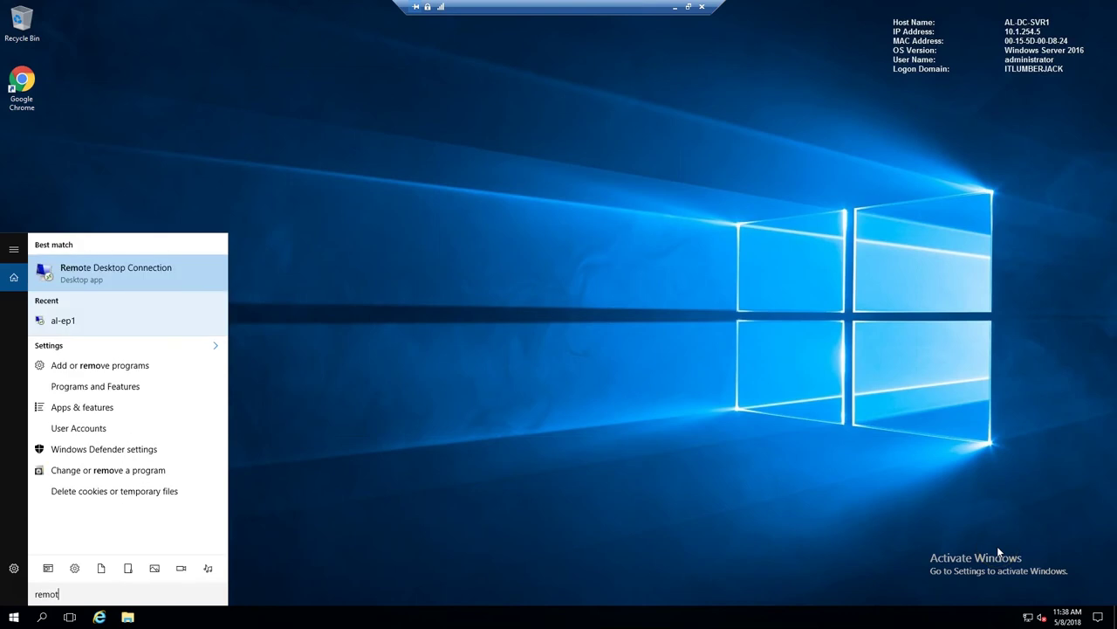
{"action": "key", "text": "Return"}
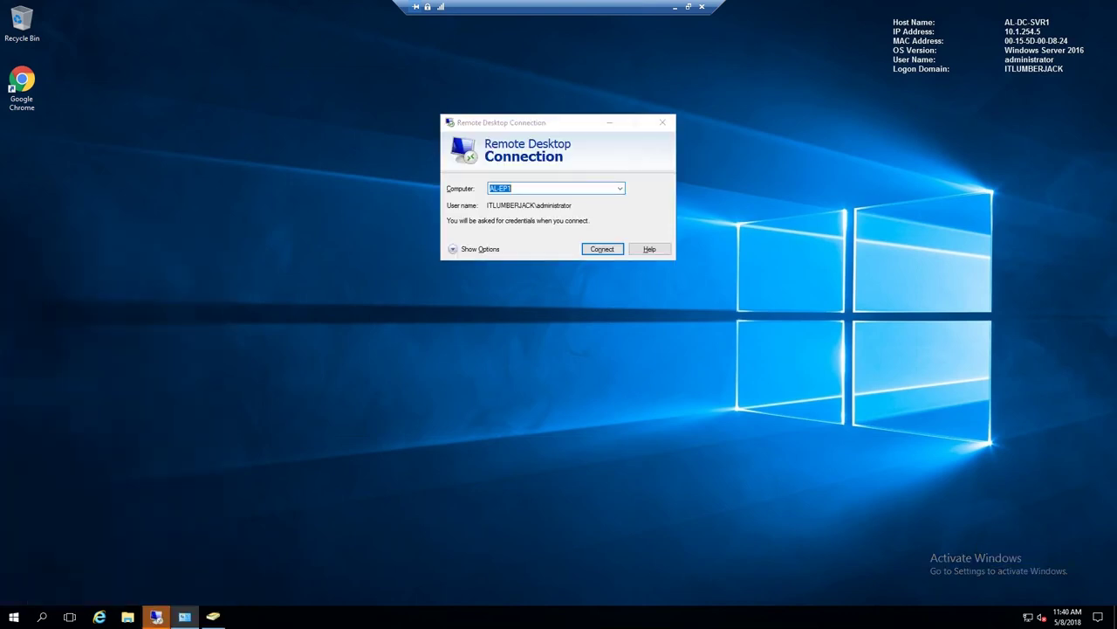
{"action": "left_click", "coordinate": [601, 249]}
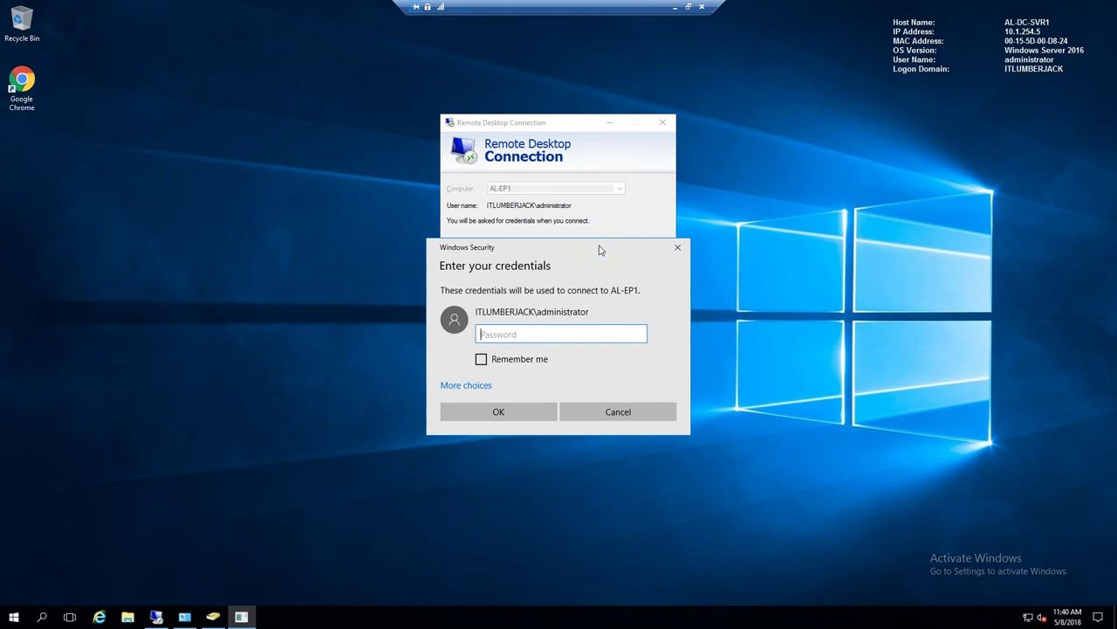
- Sign in with the standard domain user's name and password, then dismiss the not-authorized error
{"action": "left_click", "coordinate": [466, 385]}
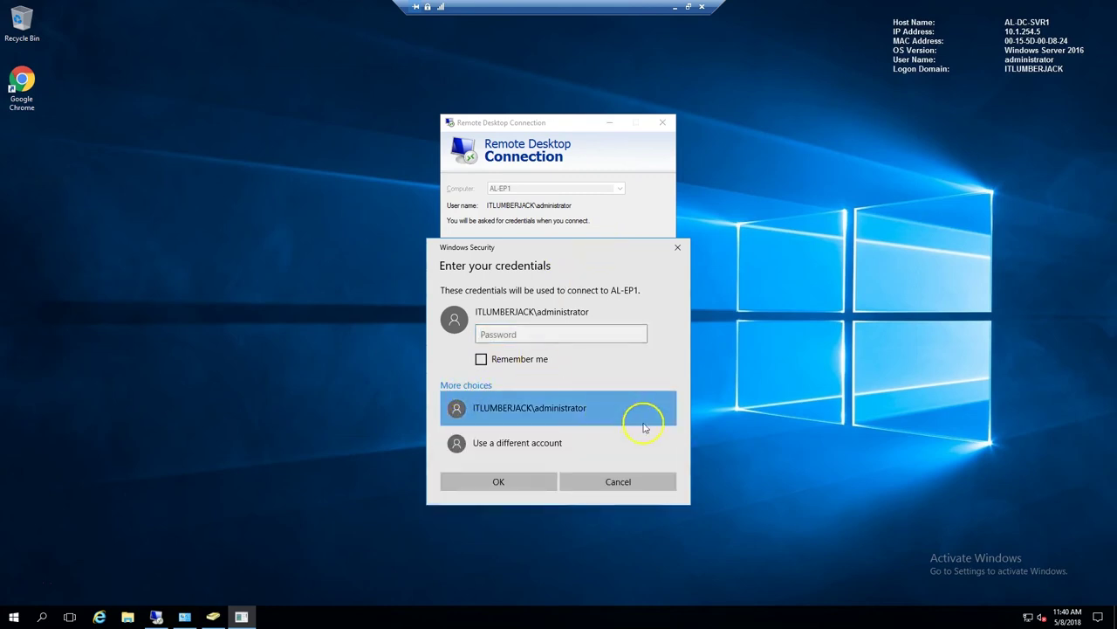
{"action": "left_click", "coordinate": [659, 441]}
{"action": "type", "text": "aluser"}
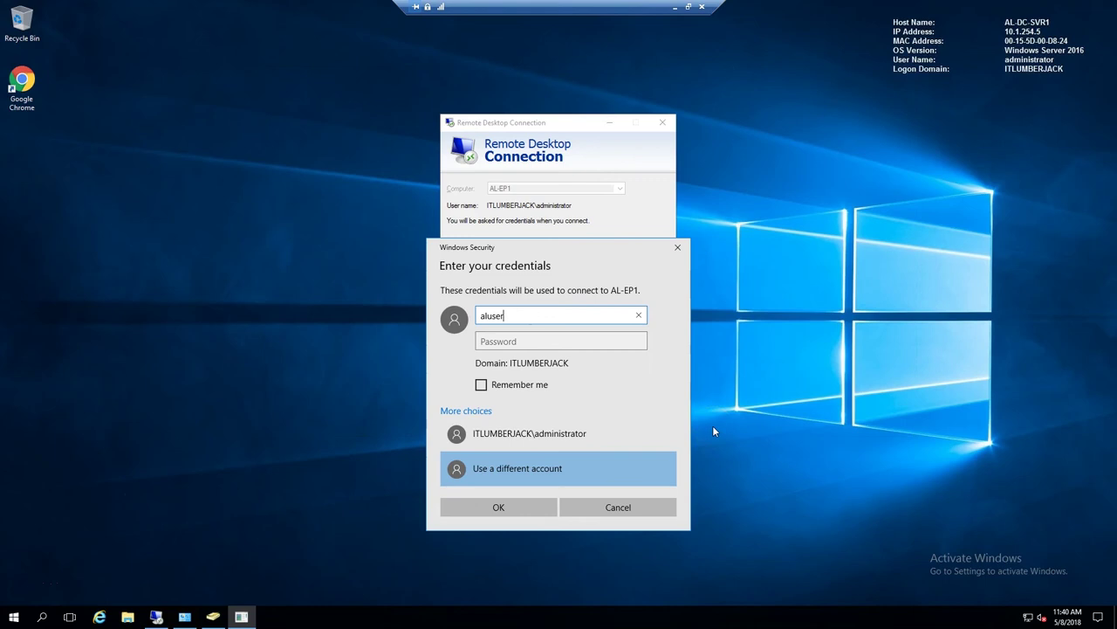
{"action": "type", "text": "1"}
{"action": "key", "text": "Tab"}
{"action": "type", "text": "Pa$$w0"}
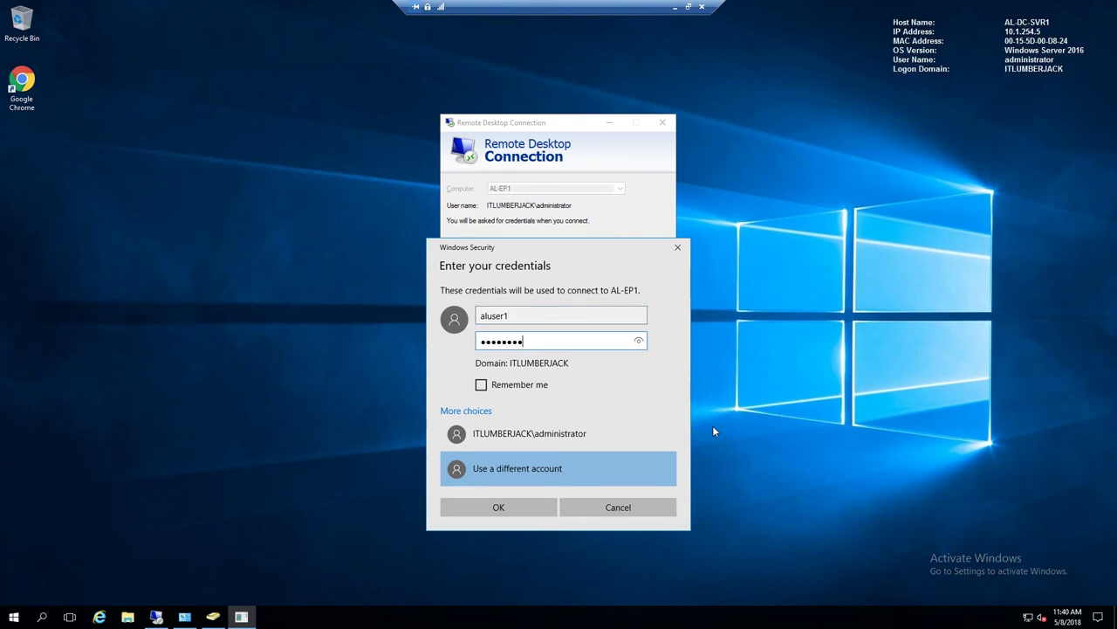
{"action": "type", "text": "rd"}
{"action": "key", "text": "Return"}
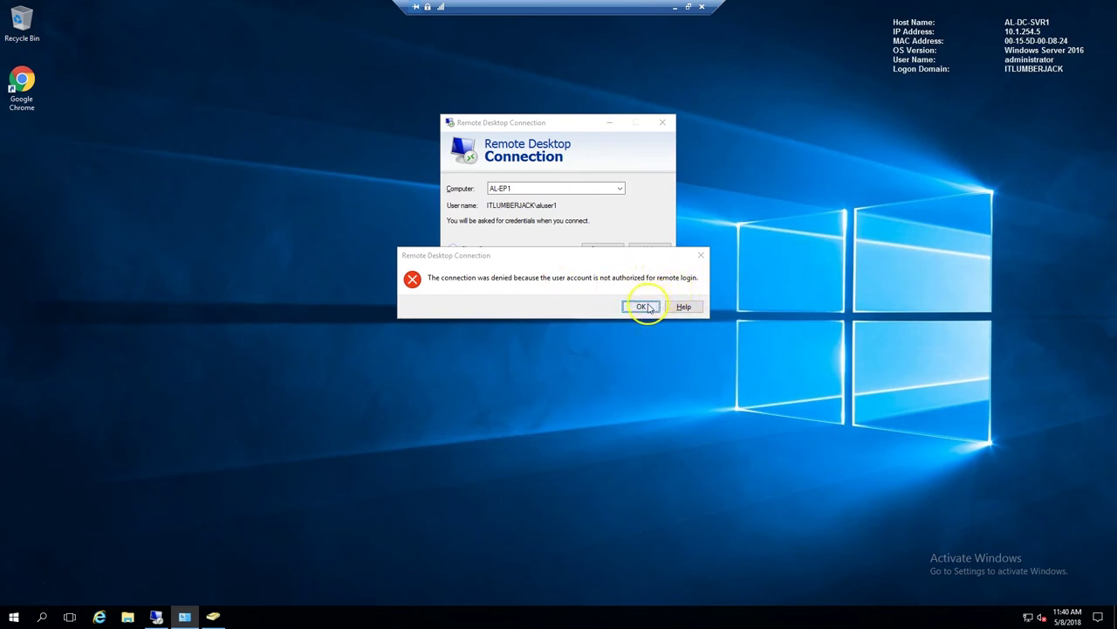
{"action": "left_click", "coordinate": [647, 308]}
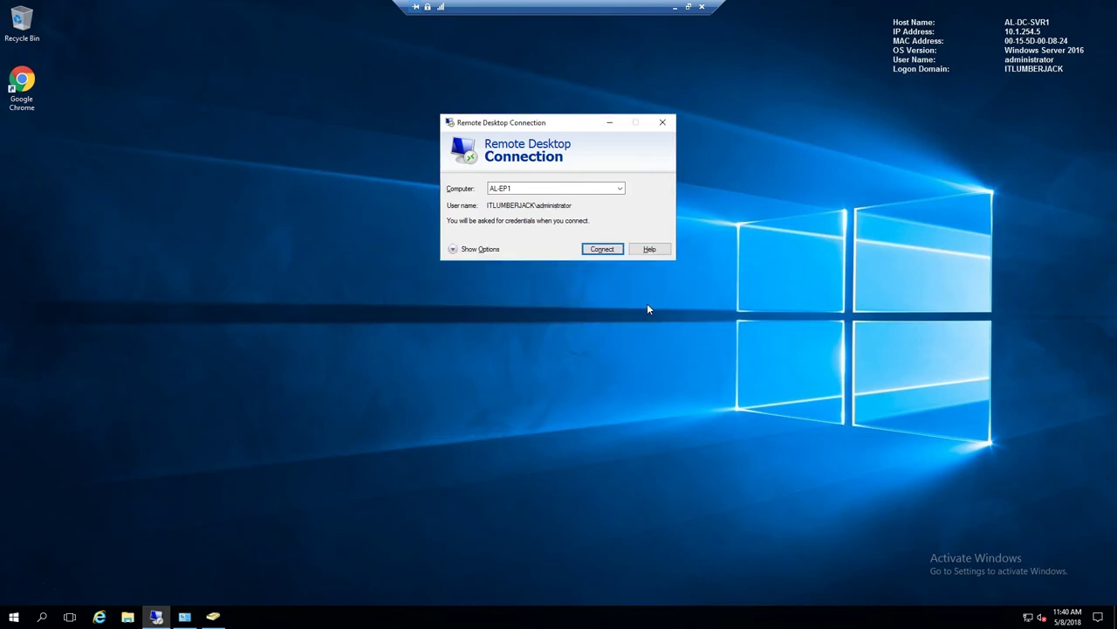
- Reconnect to AL-EP1 using the domain administrator account
{"action": "left_click", "coordinate": [156, 616]}
{"action": "left_click", "coordinate": [155, 617]}
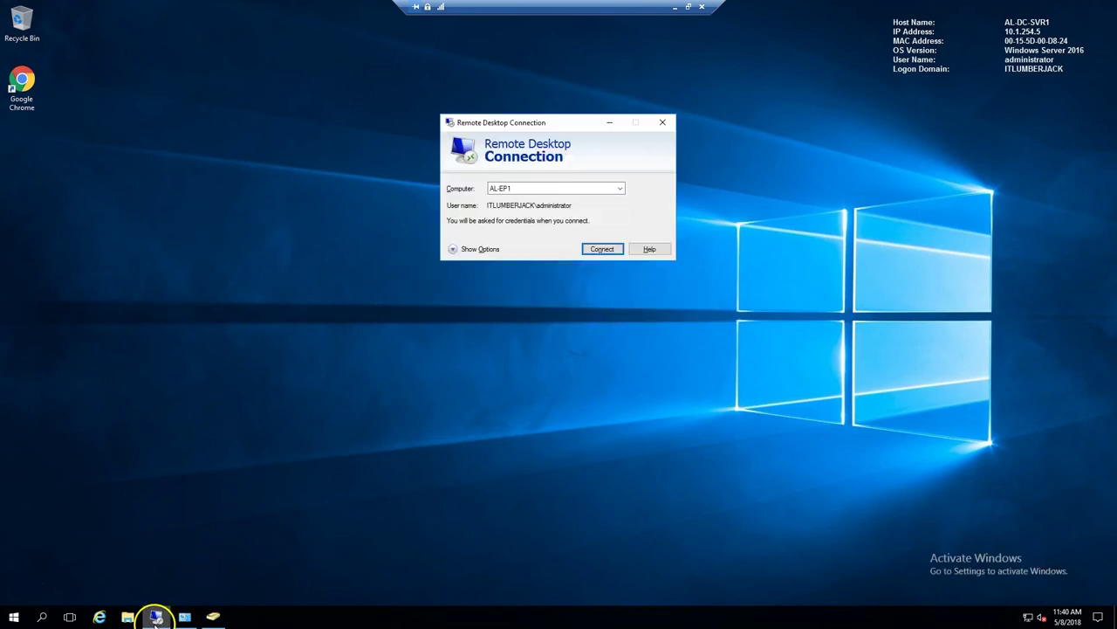
{"action": "left_click", "coordinate": [601, 251]}
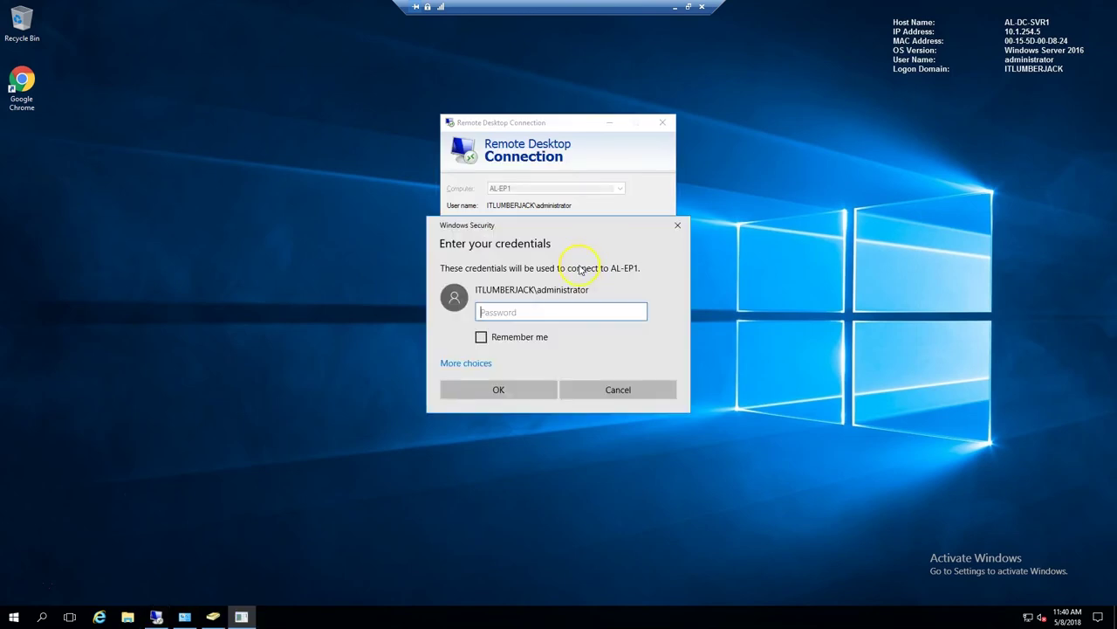
{"action": "left_click", "coordinate": [503, 365]}
{"action": "left_click", "coordinate": [506, 407]}
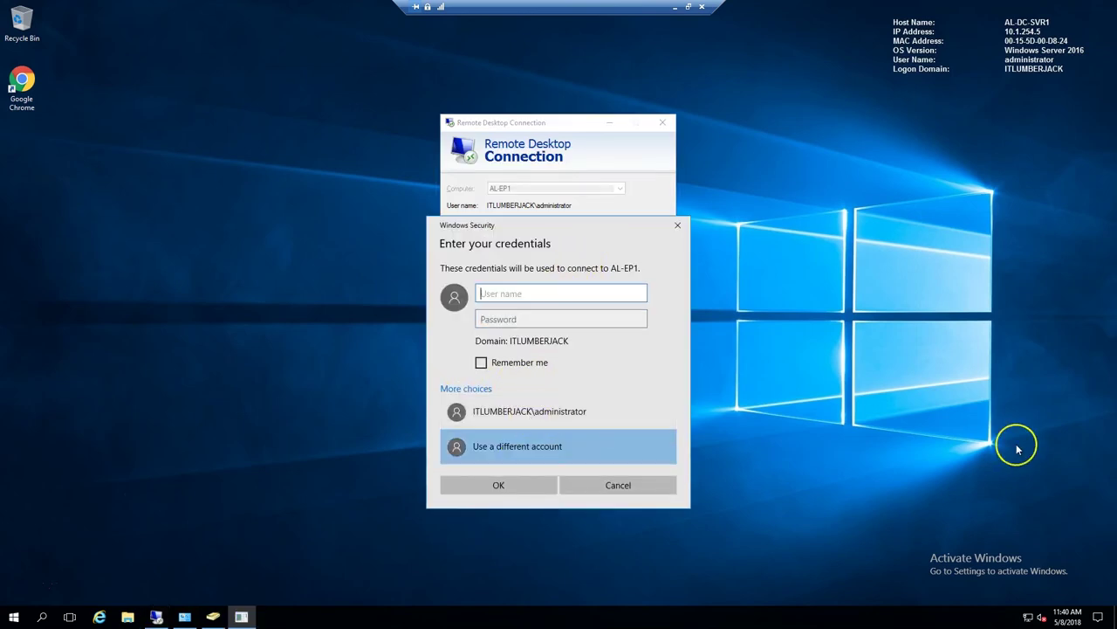
{"action": "type", "text": "adm"}
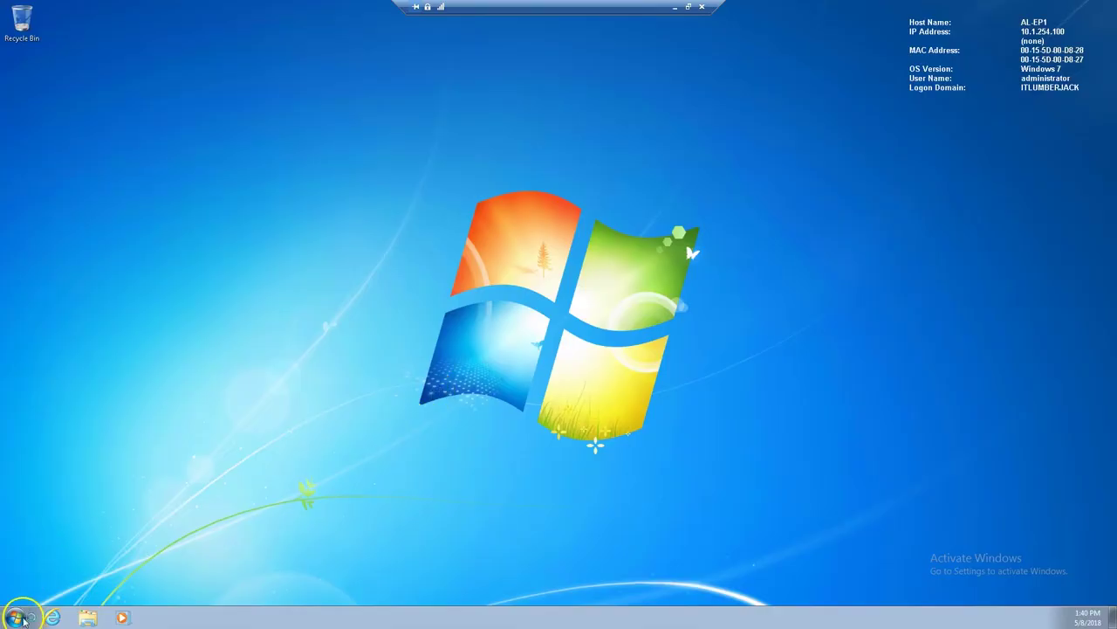
- Open Computer Management from the Computer entry in the client's Start menu
{"action": "left_click", "coordinate": [15, 616]}
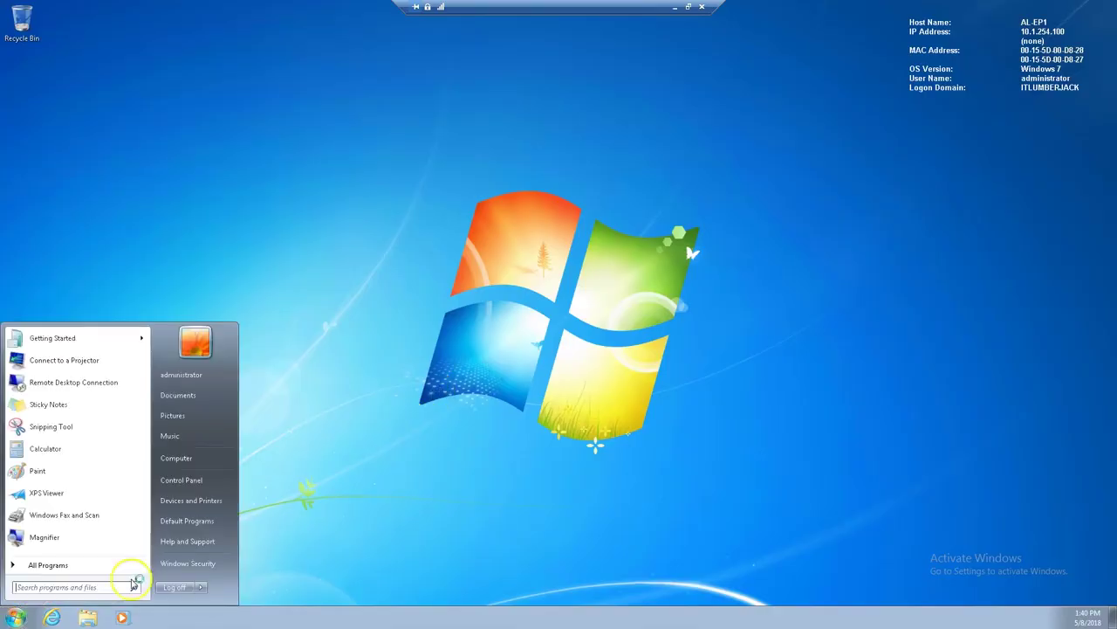
{"action": "right_click", "coordinate": [213, 459]}
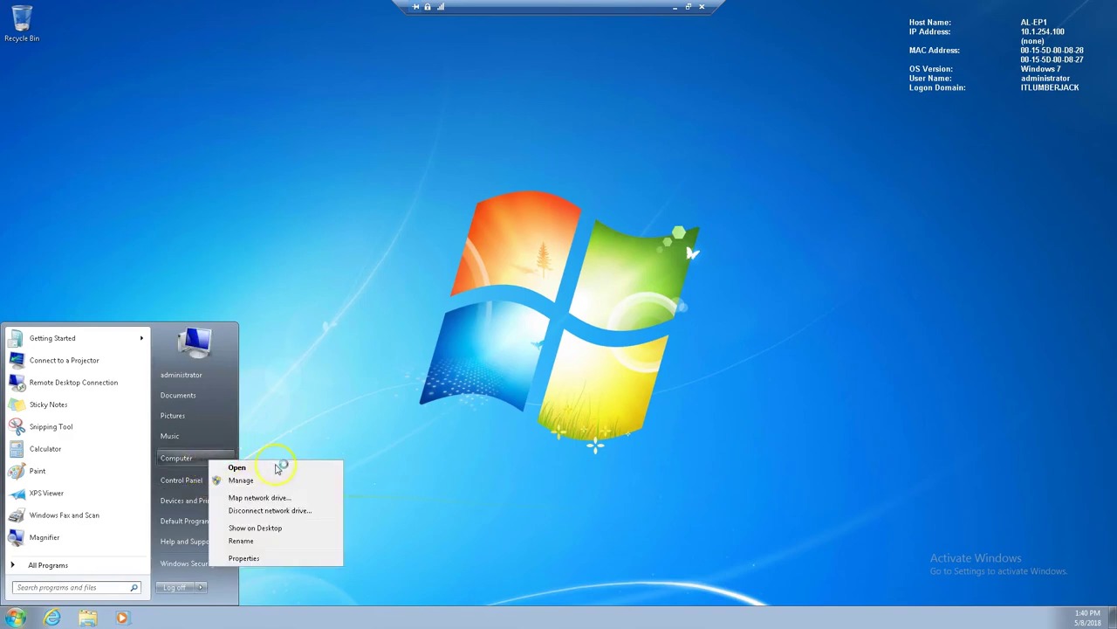
{"action": "left_click", "coordinate": [279, 479]}
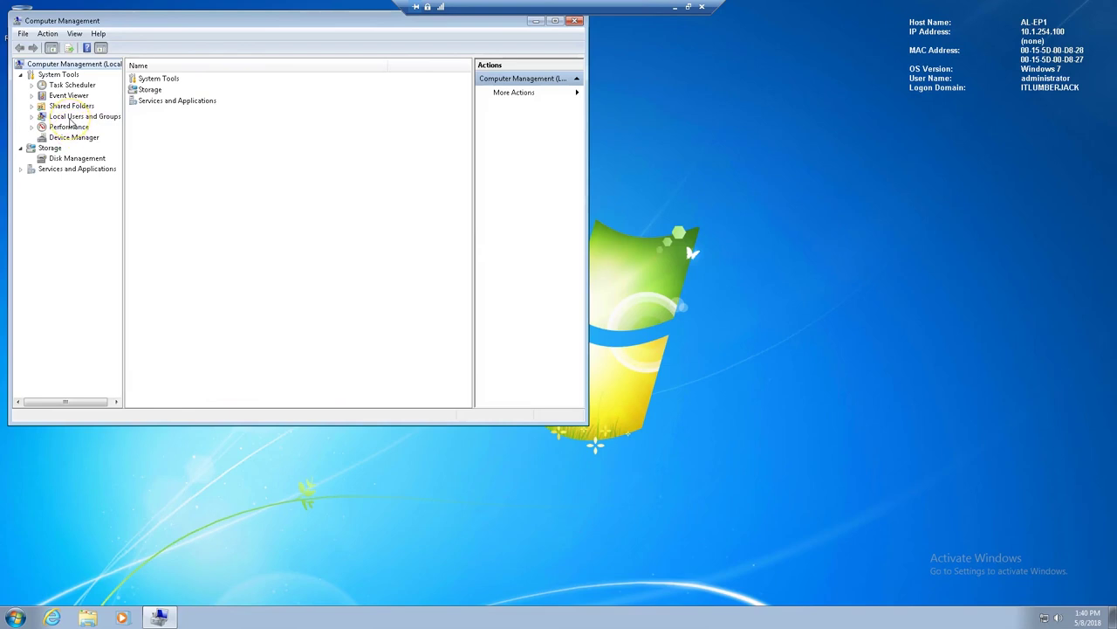
- Open the Remote Desktop Users group's properties under Local Users and Groups > Groups
{"action": "left_click", "coordinate": [70, 119]}
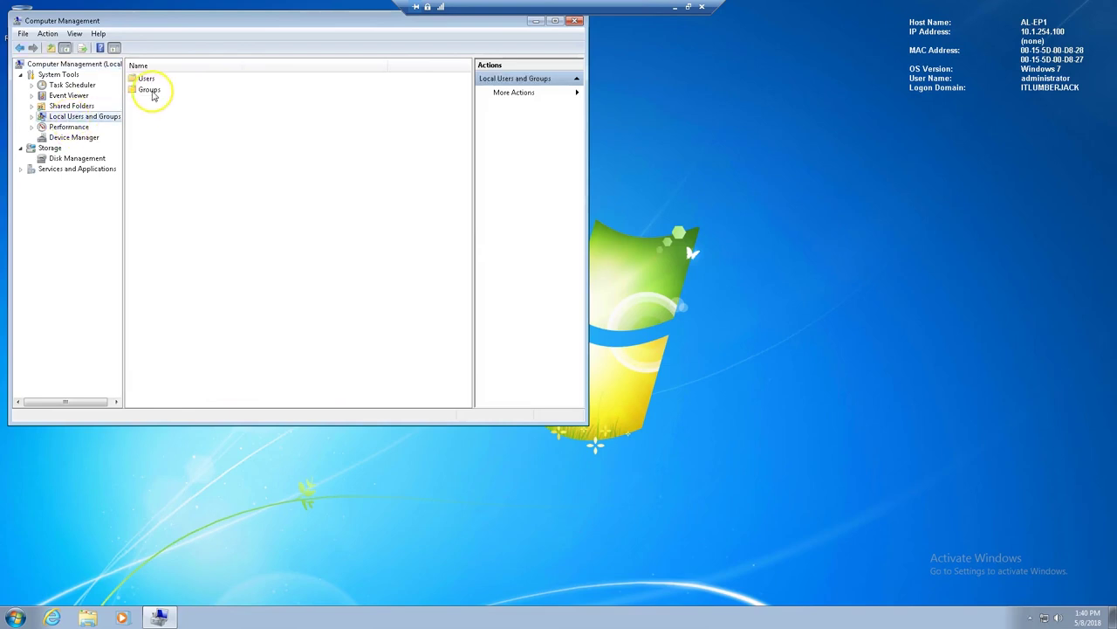
{"action": "double_click", "coordinate": [150, 91]}
{"action": "left_click", "coordinate": [190, 200]}
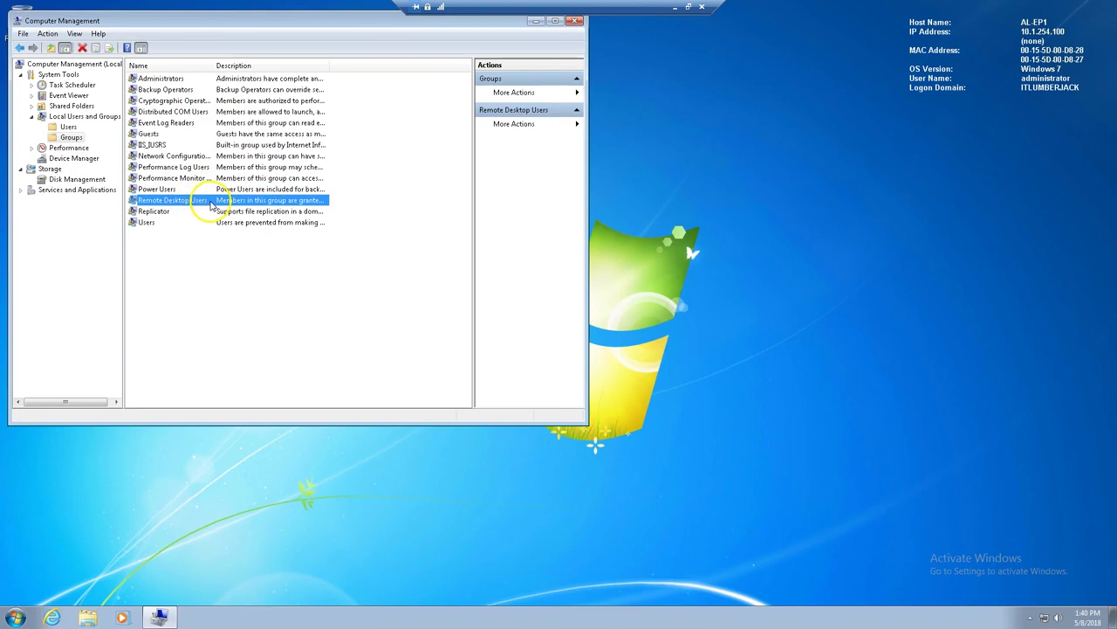
{"action": "right_click", "coordinate": [212, 206]}
{"action": "left_click", "coordinate": [262, 274]}
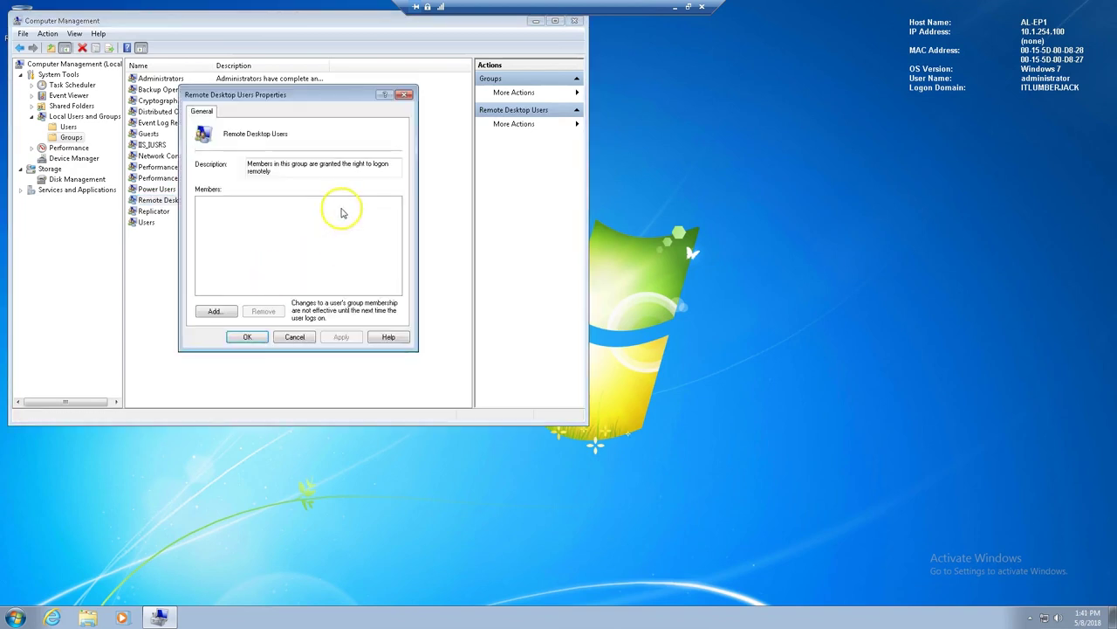
- Add aluser1 as a member of Remote Desktop Users and apply the change
{"action": "left_click", "coordinate": [223, 311]}
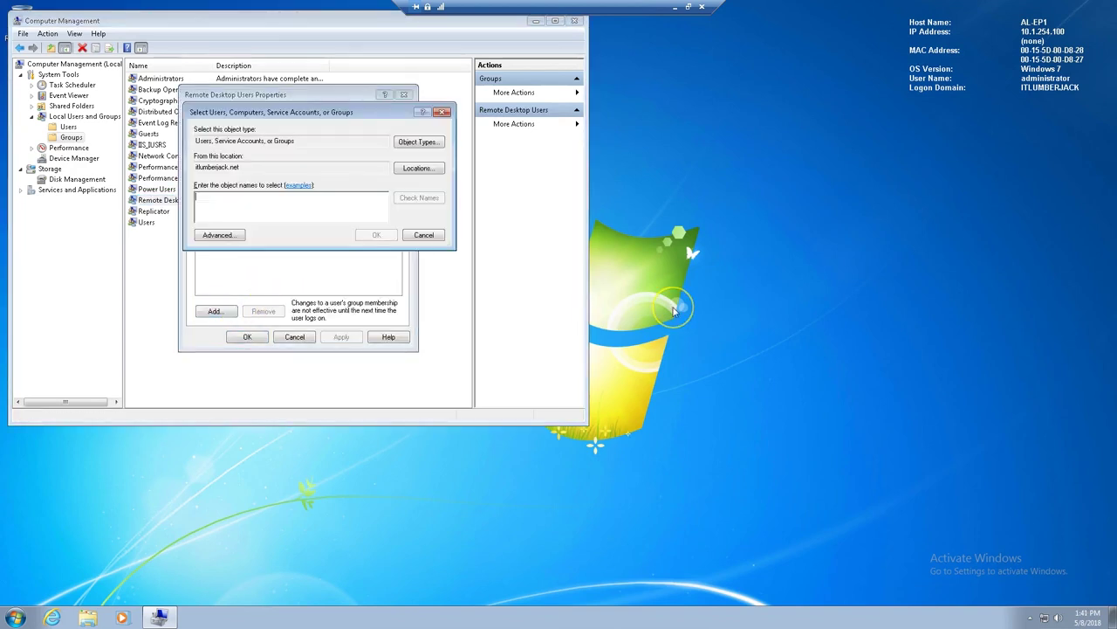
{"action": "type", "text": "alus"}
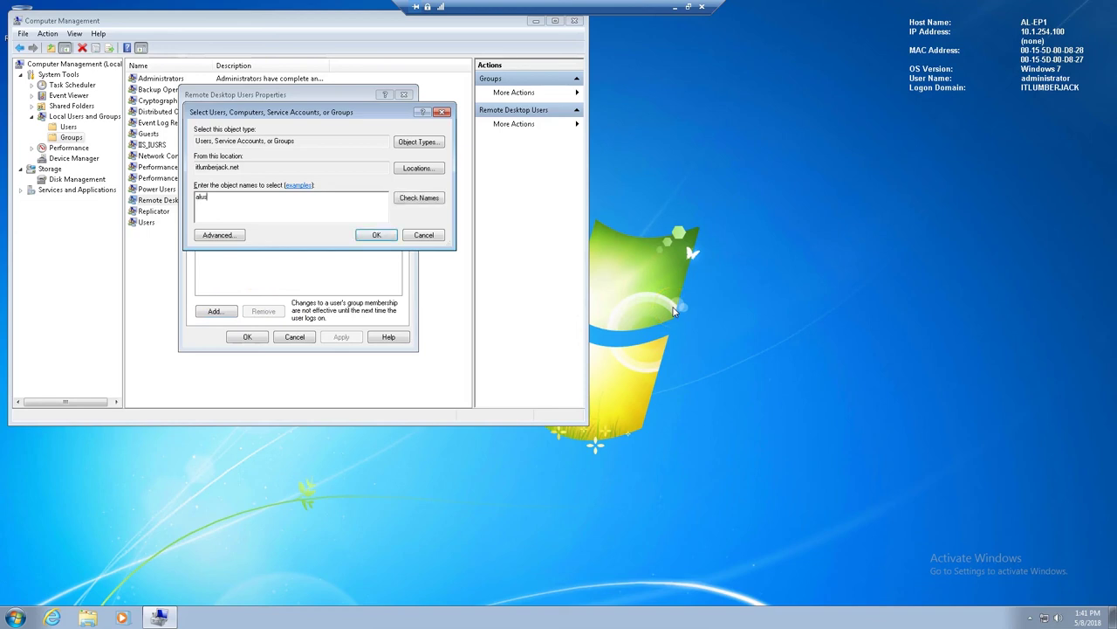
{"action": "type", "text": "er1"}
{"action": "key", "text": "Return"}
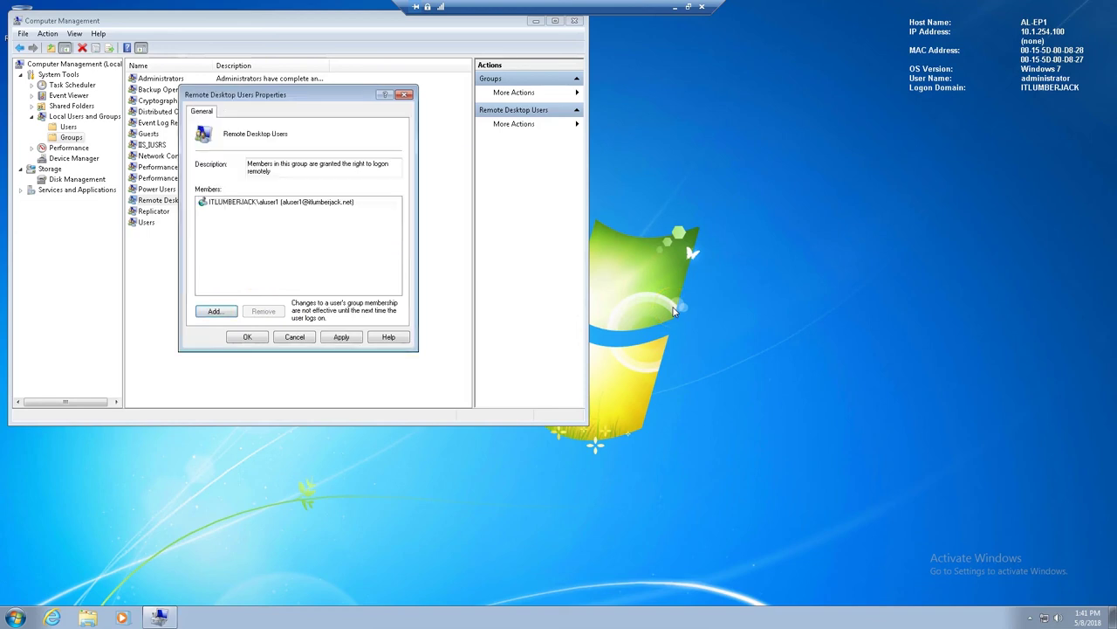
{"action": "left_click", "coordinate": [340, 337]}
{"action": "left_click", "coordinate": [248, 337]}
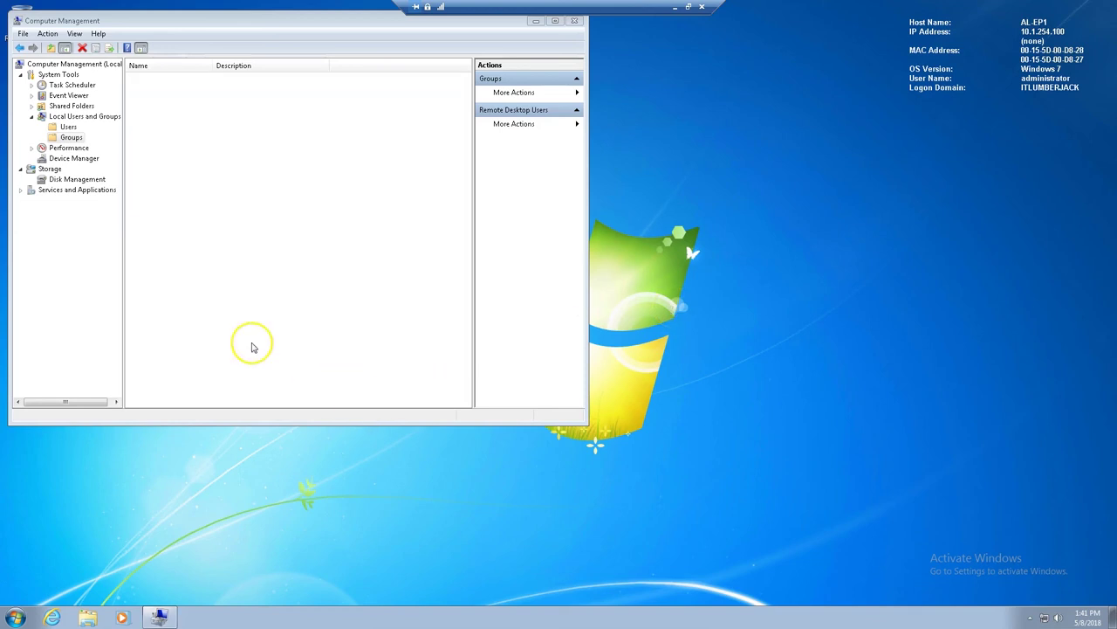
- Close Computer Management and log off the administrator session on the client
{"action": "left_click", "coordinate": [575, 20]}
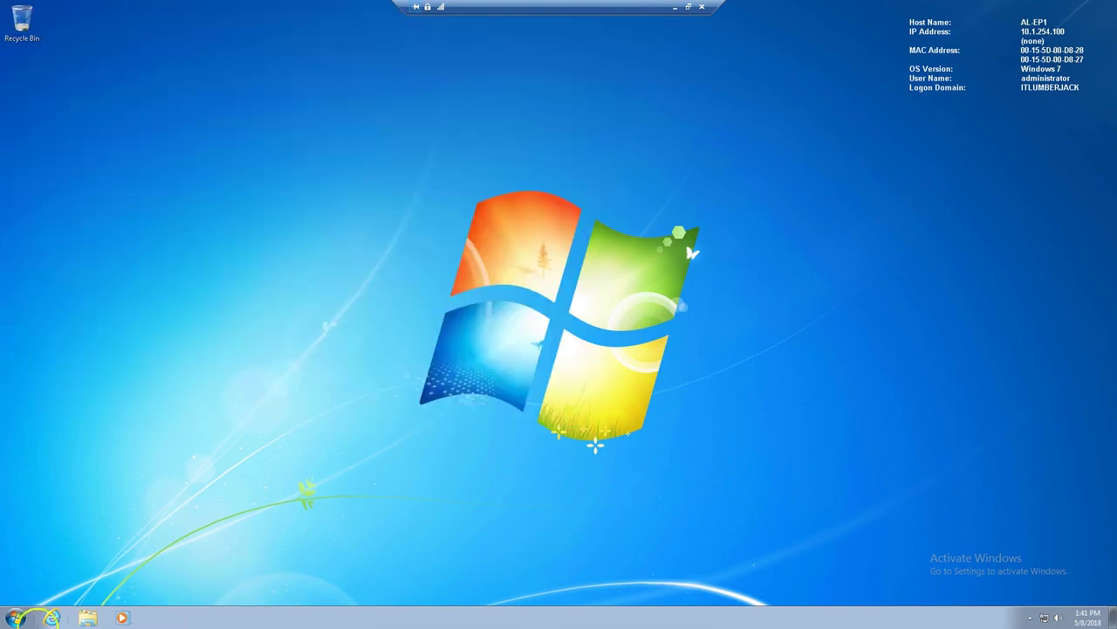
{"action": "left_click", "coordinate": [16, 618]}
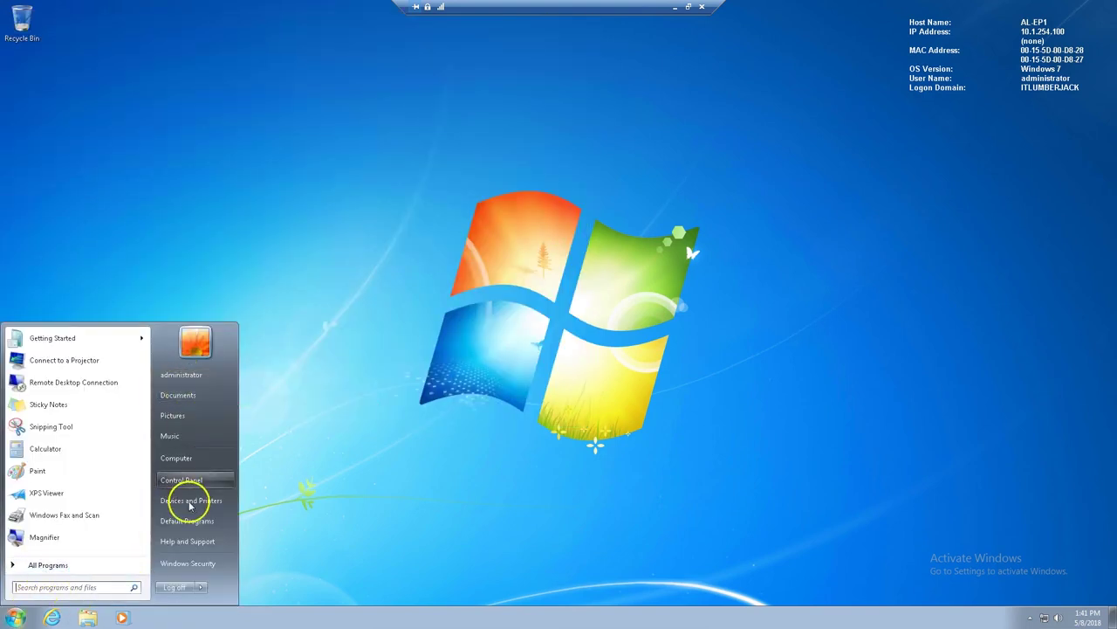
{"action": "left_click", "coordinate": [200, 588]}
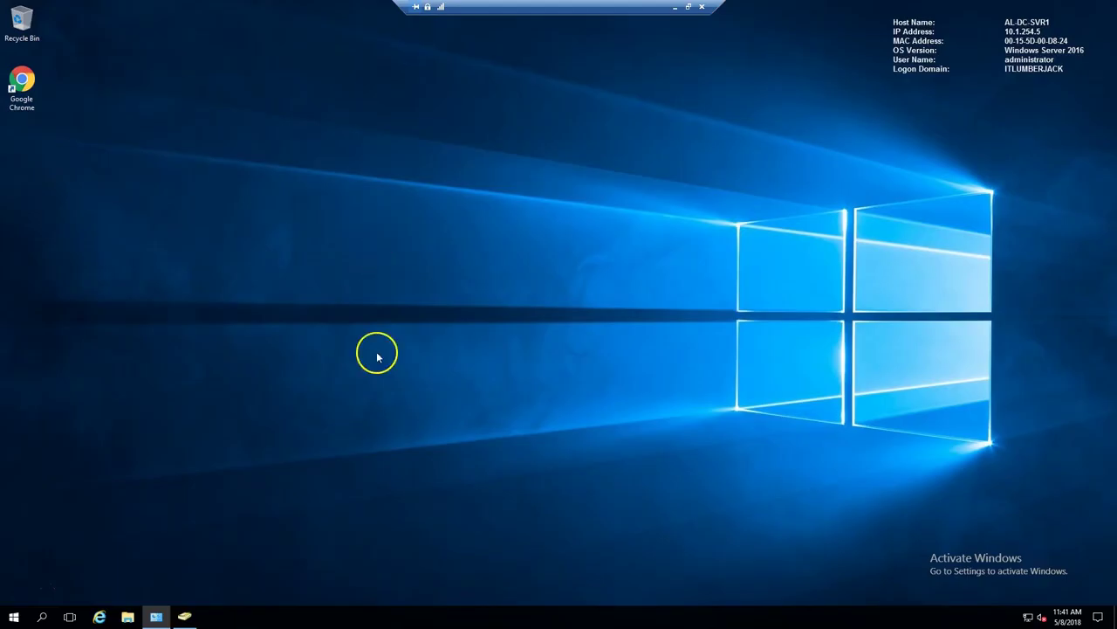
- From the server, launch mstsc and connect to AL-EP1 signing in as aluser1
{"action": "key", "text": "super+s"}
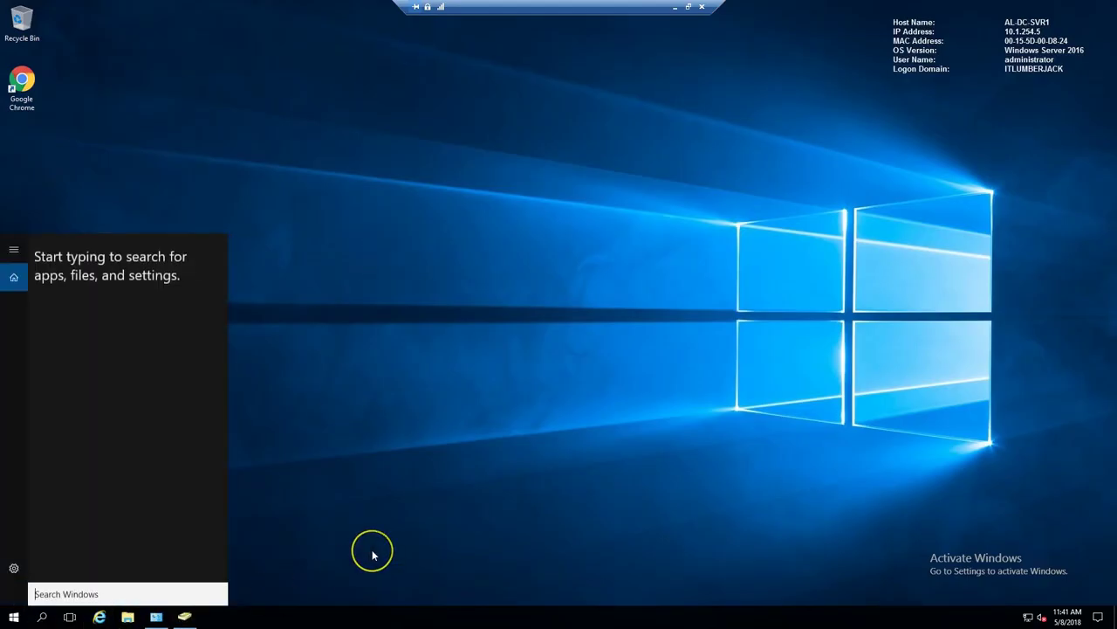
{"action": "type", "text": "mstsc"}
{"action": "key", "text": "Return"}
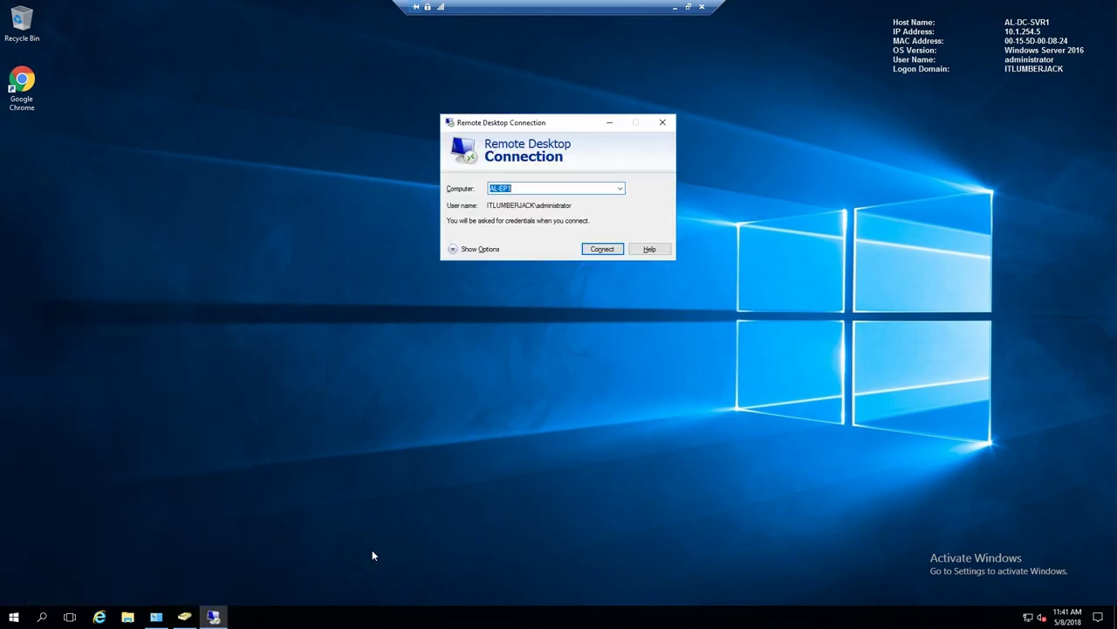
{"action": "key", "text": "Return"}
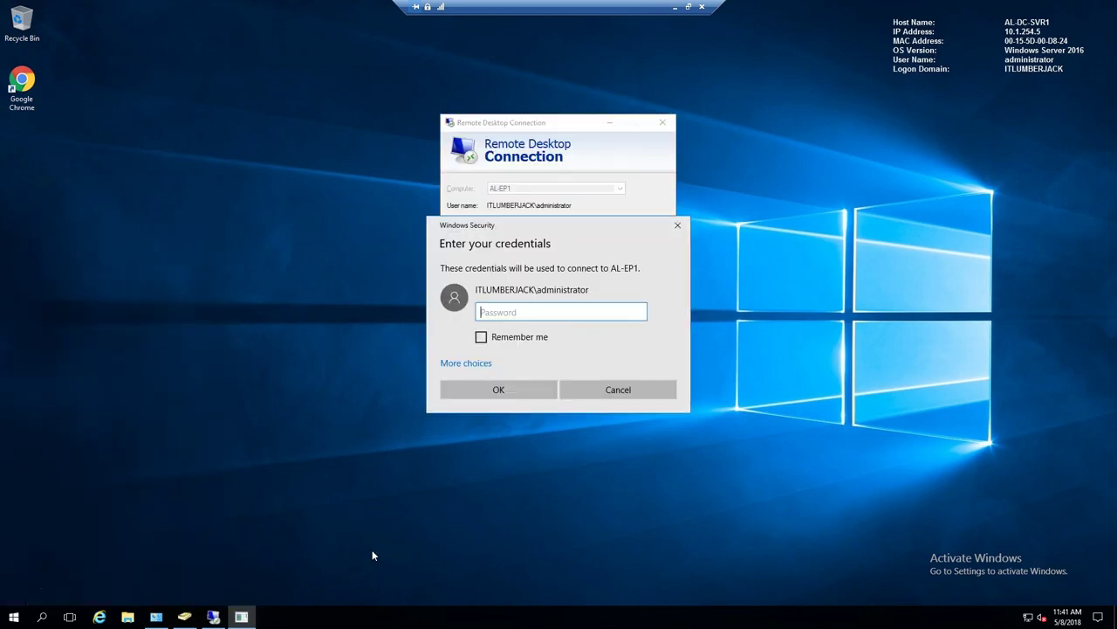
{"action": "left_click", "coordinate": [484, 363]}
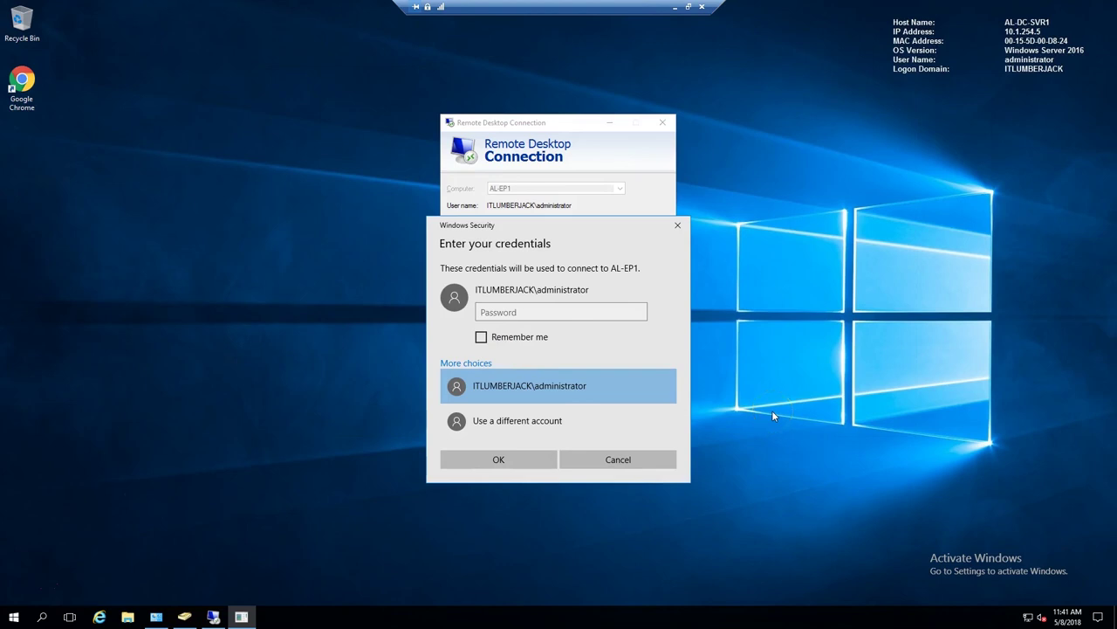
{"action": "left_click", "coordinate": [570, 434]}
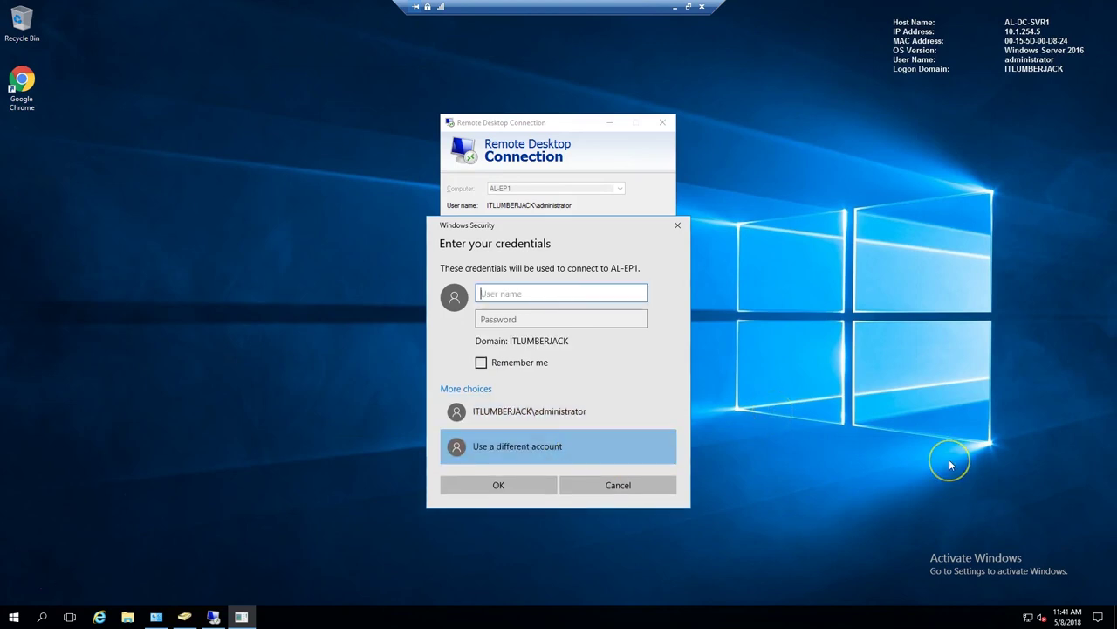
{"action": "type", "text": "aluser1"}
{"action": "key", "text": "Tab"}
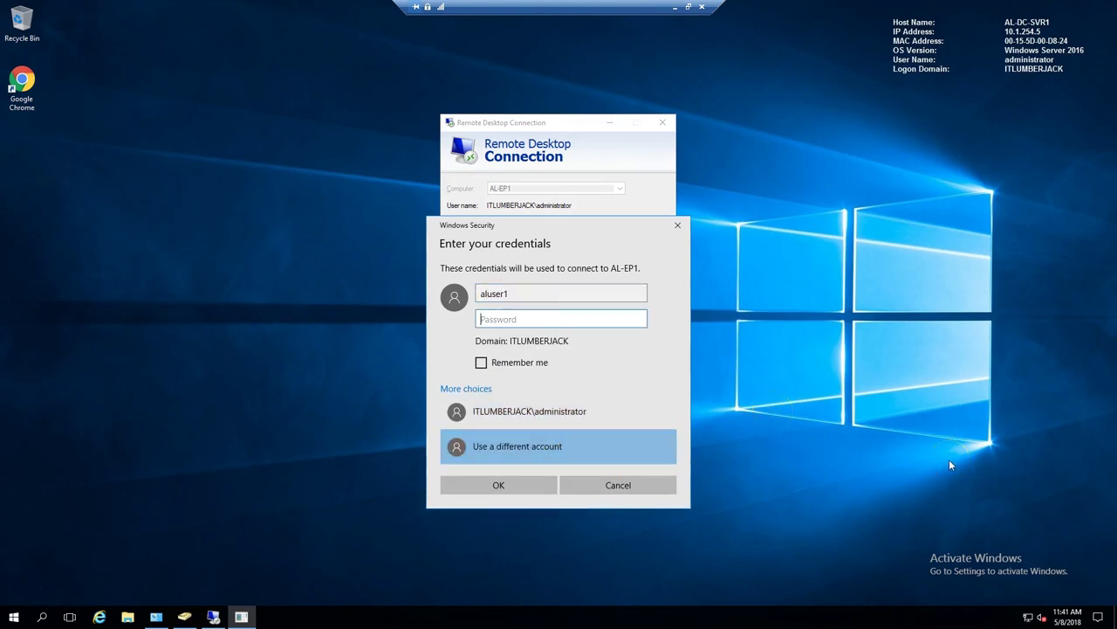
{"action": "key", "text": "Return"}
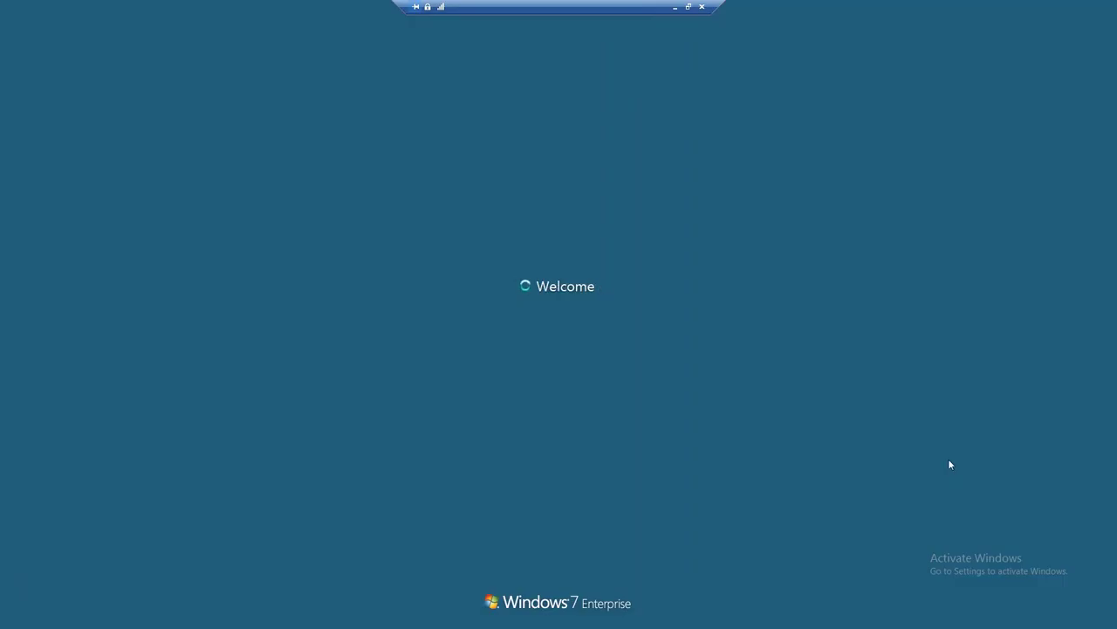
{"action": "left_click", "coordinate": [772, 388]}
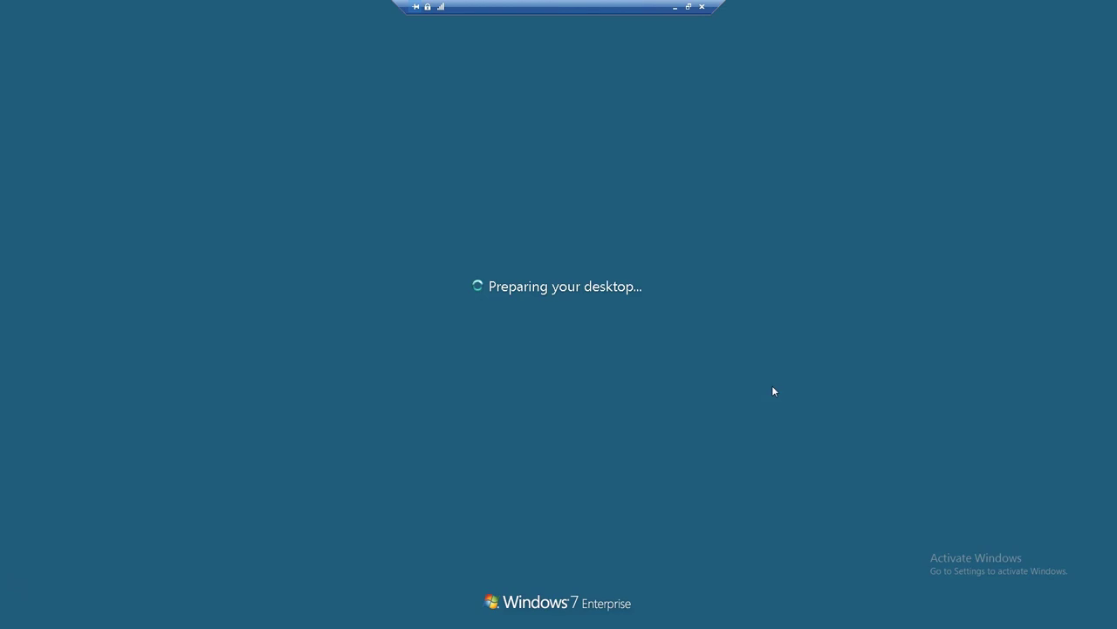